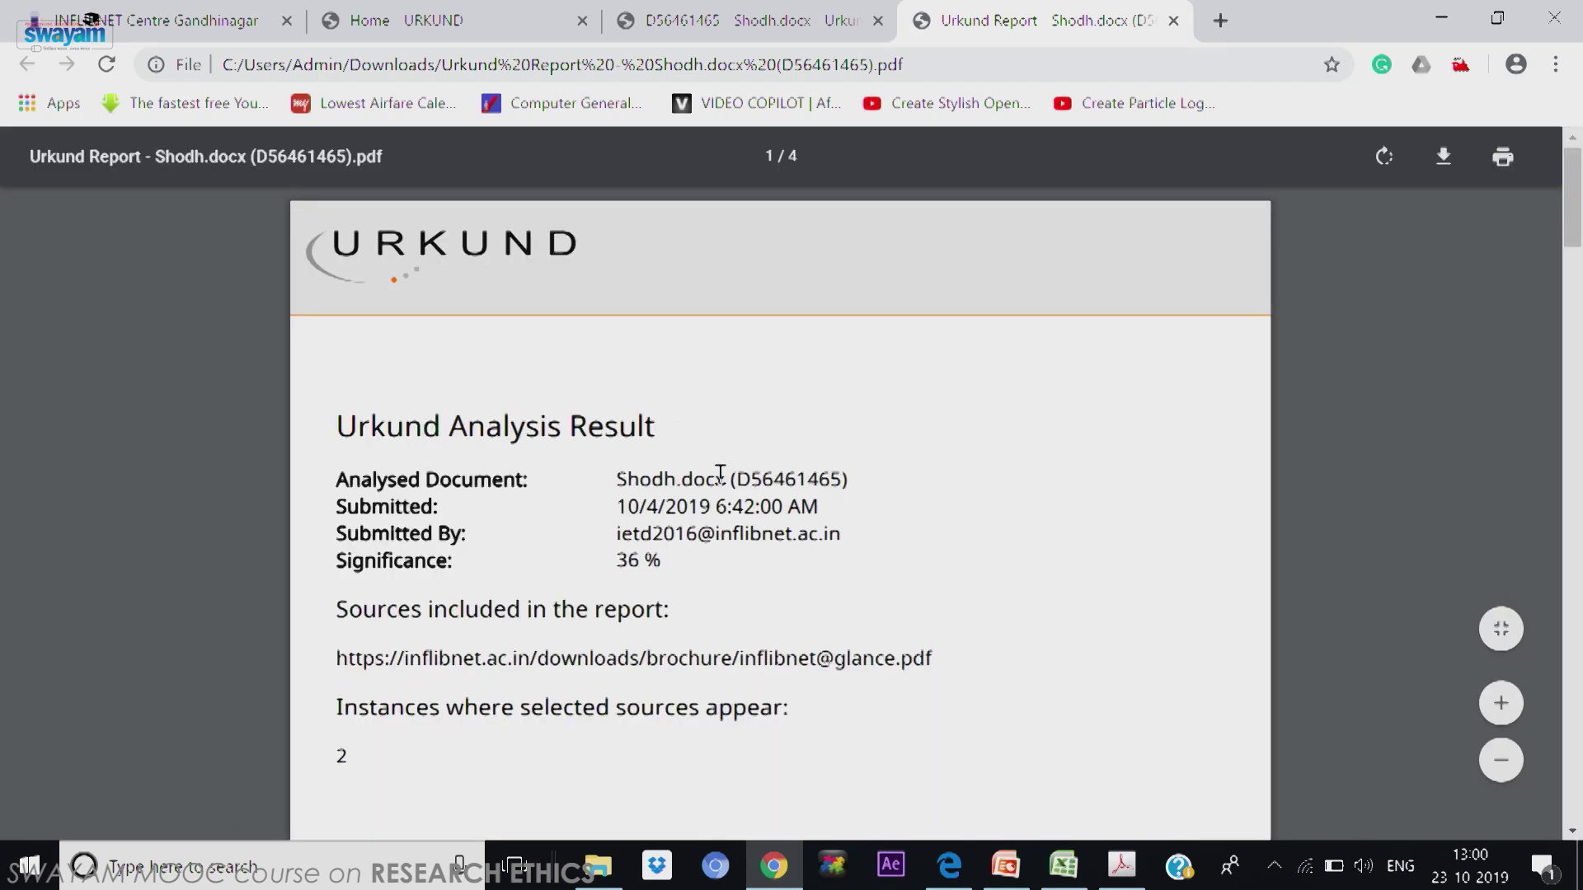
drag(620, 561, 714, 563)
click(717, 571)
click(1501, 703)
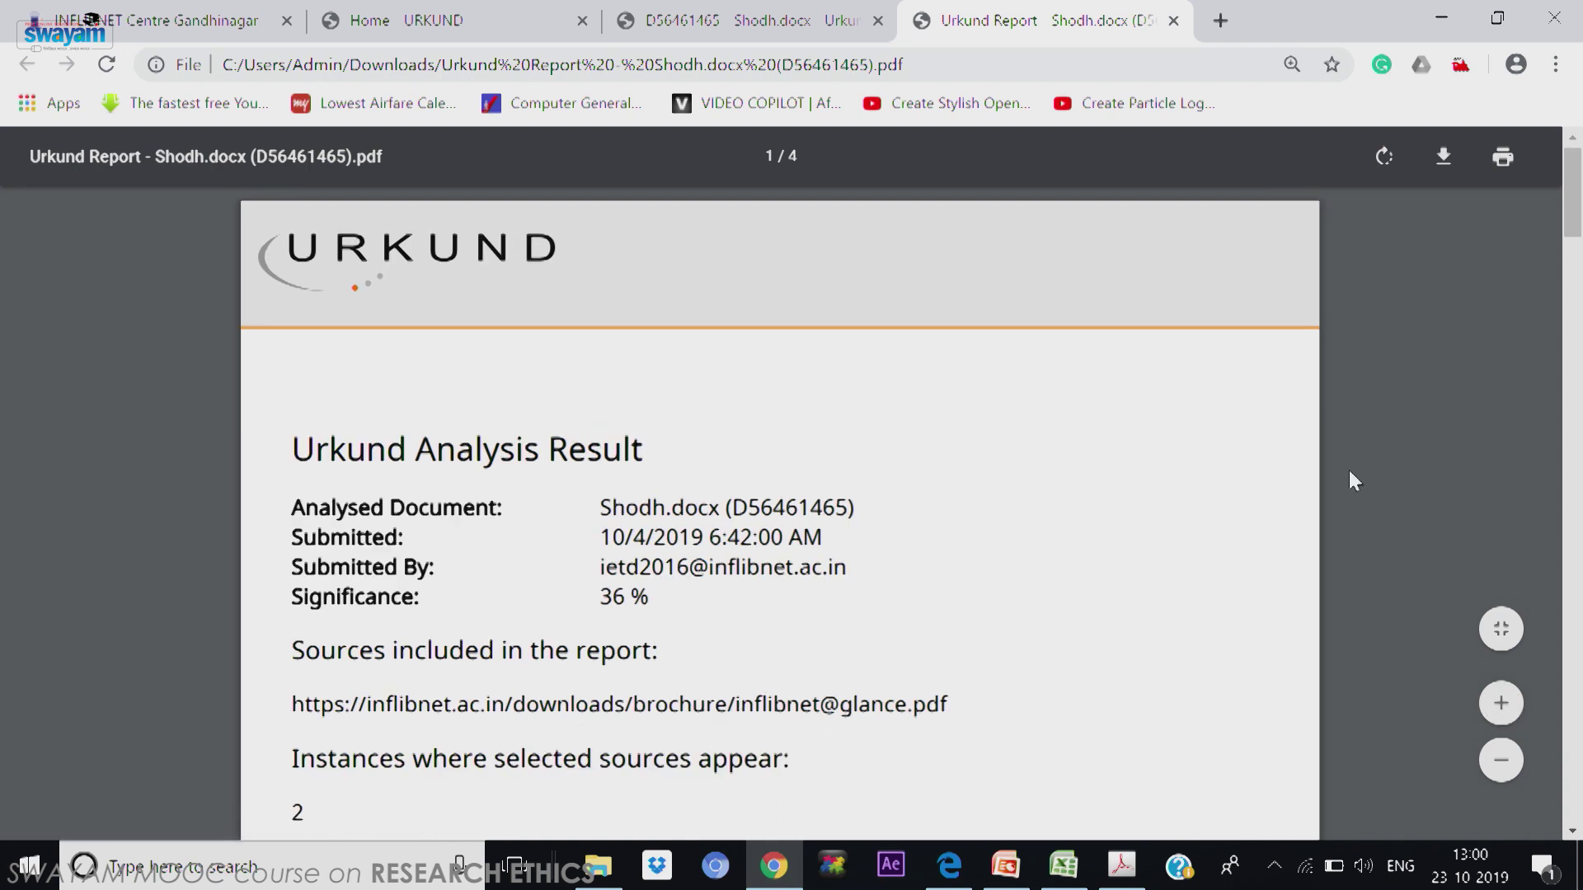
drag(1573, 229, 1578, 408)
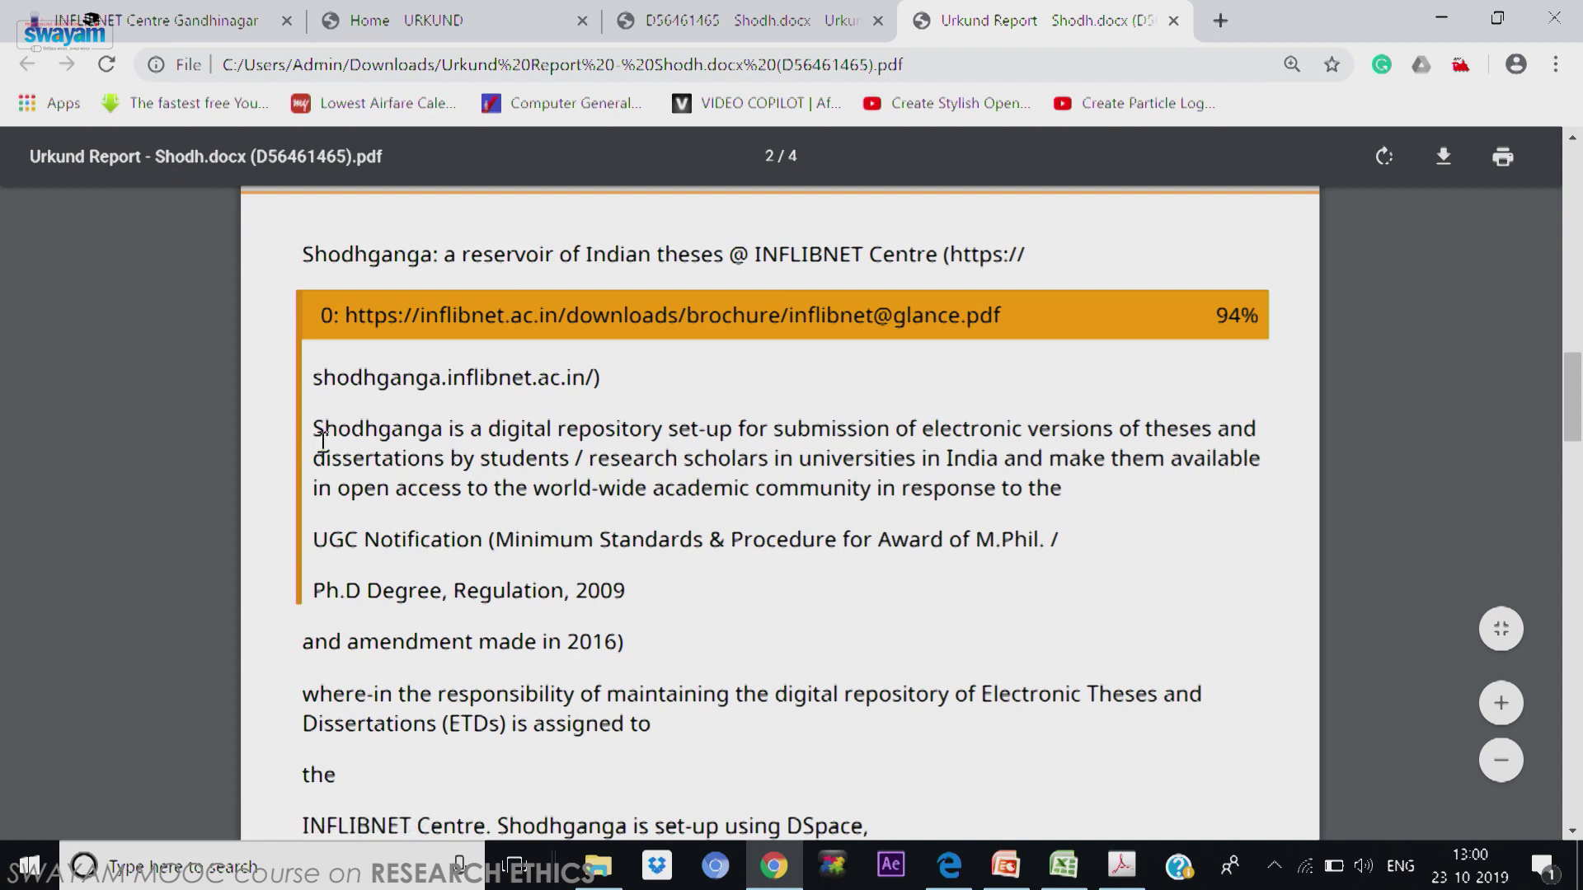
Step: Read the side-by-side matches down to page 3, then return to the Shodh.docx Urkund analysis
drag(1572, 412, 1578, 509)
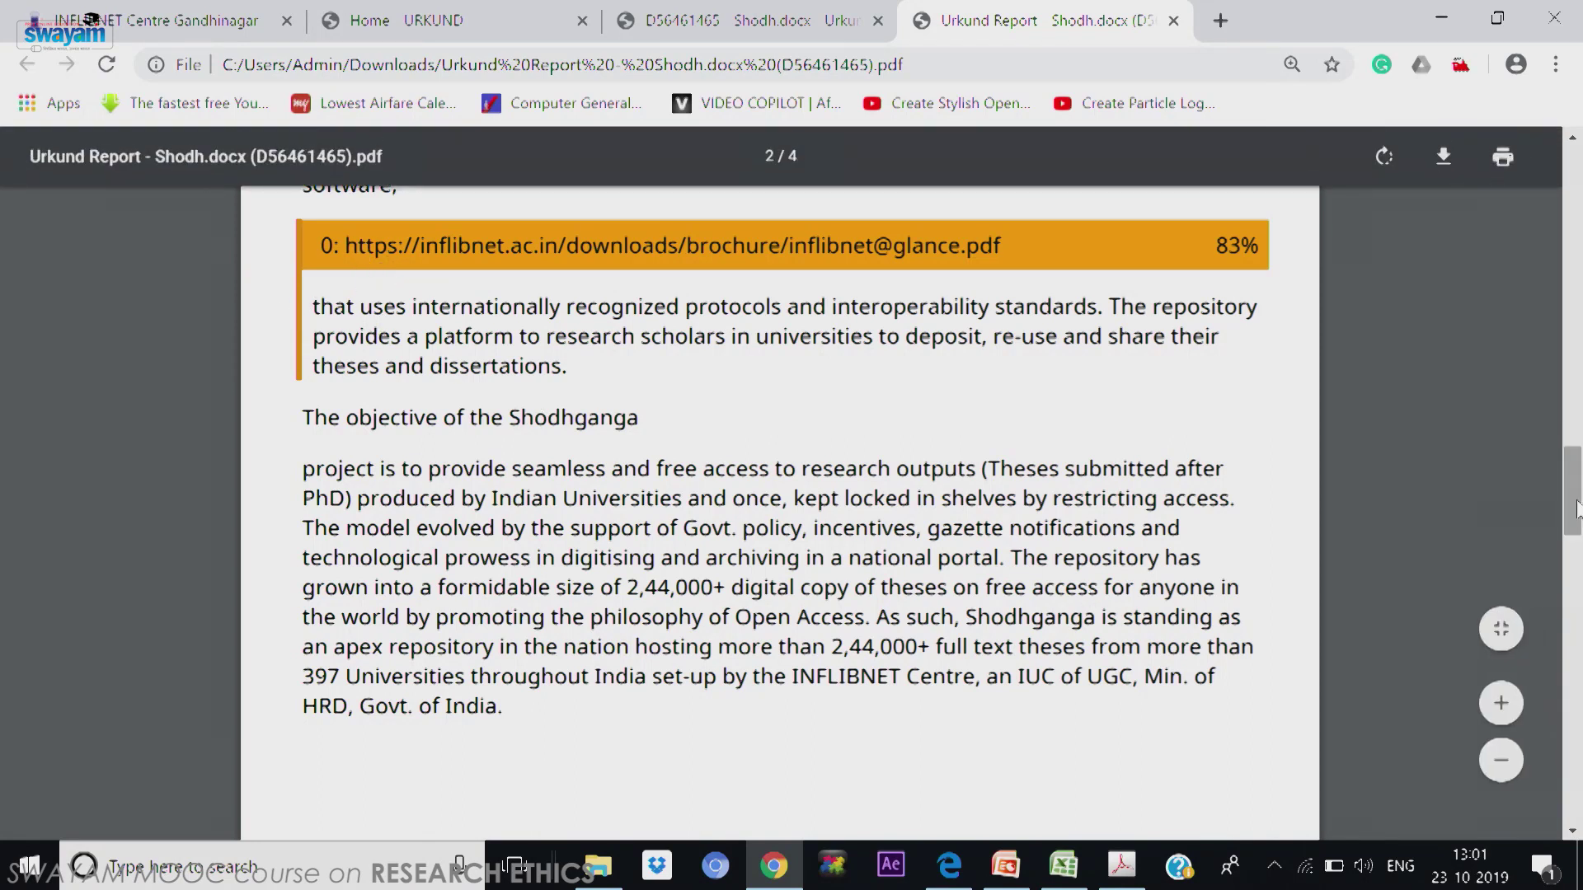
click(1577, 551)
drag(1577, 554, 1580, 610)
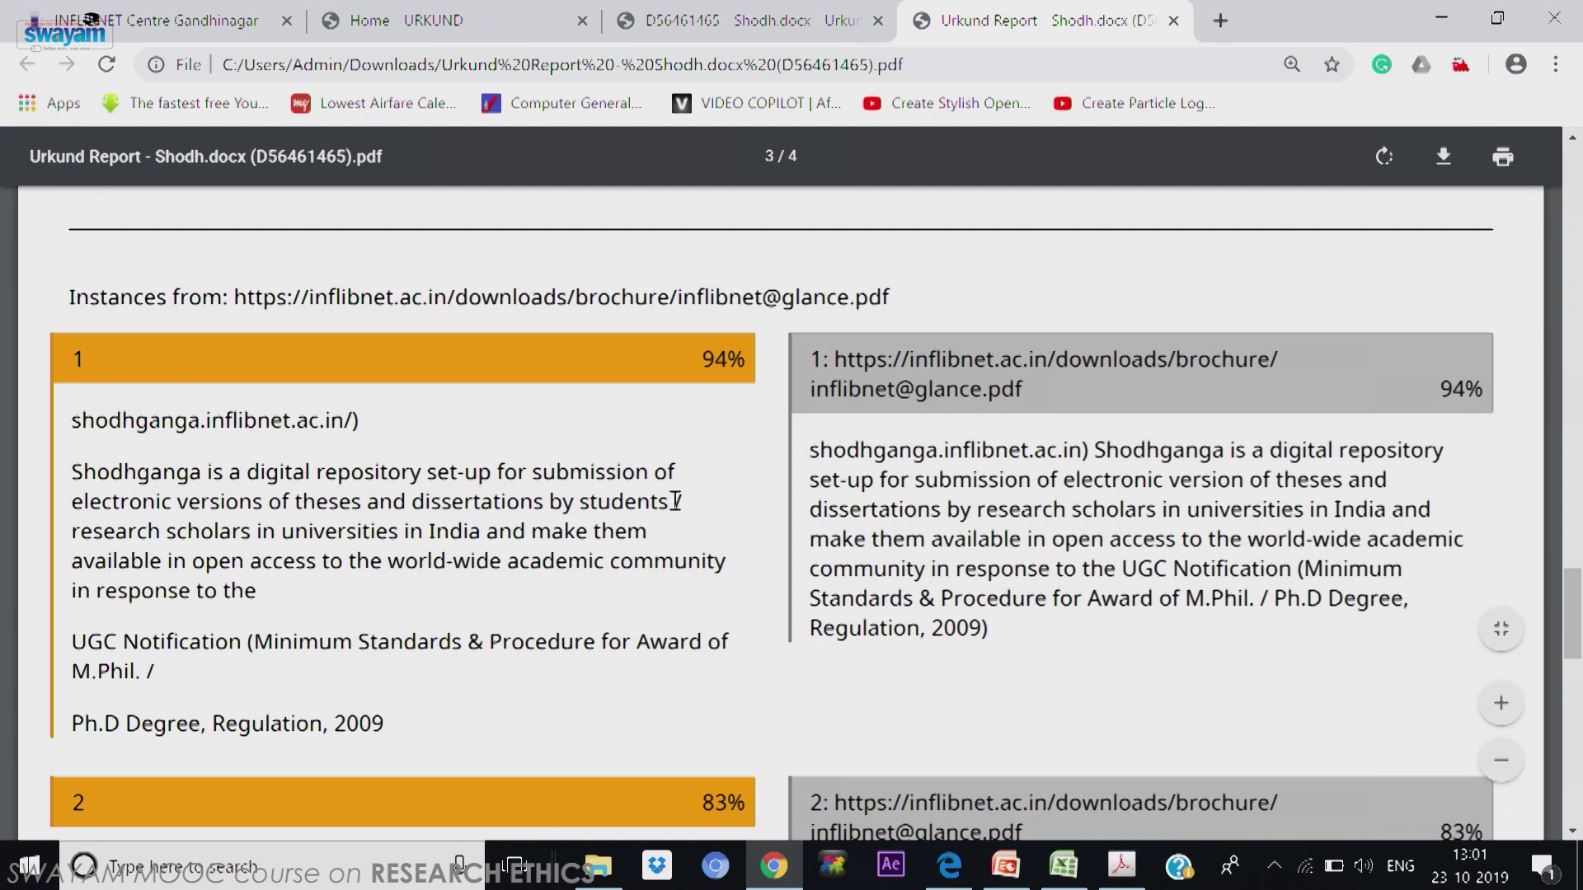
click(757, 30)
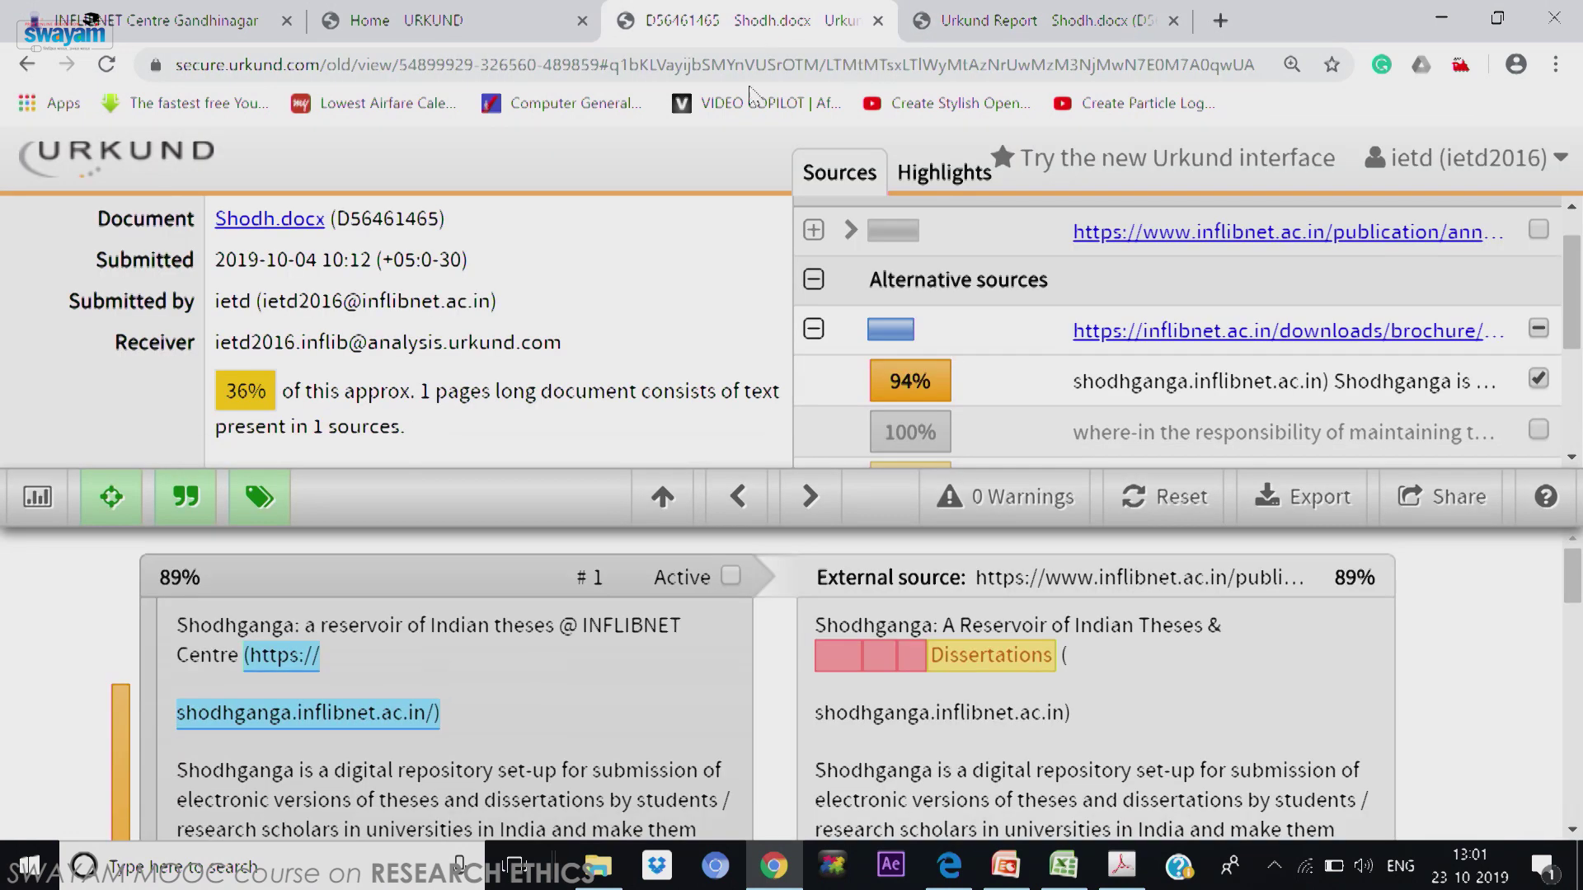
Step: View Shodh.docx in the new Urkund interface at reduced zoom, then go back to Home
click(1173, 182)
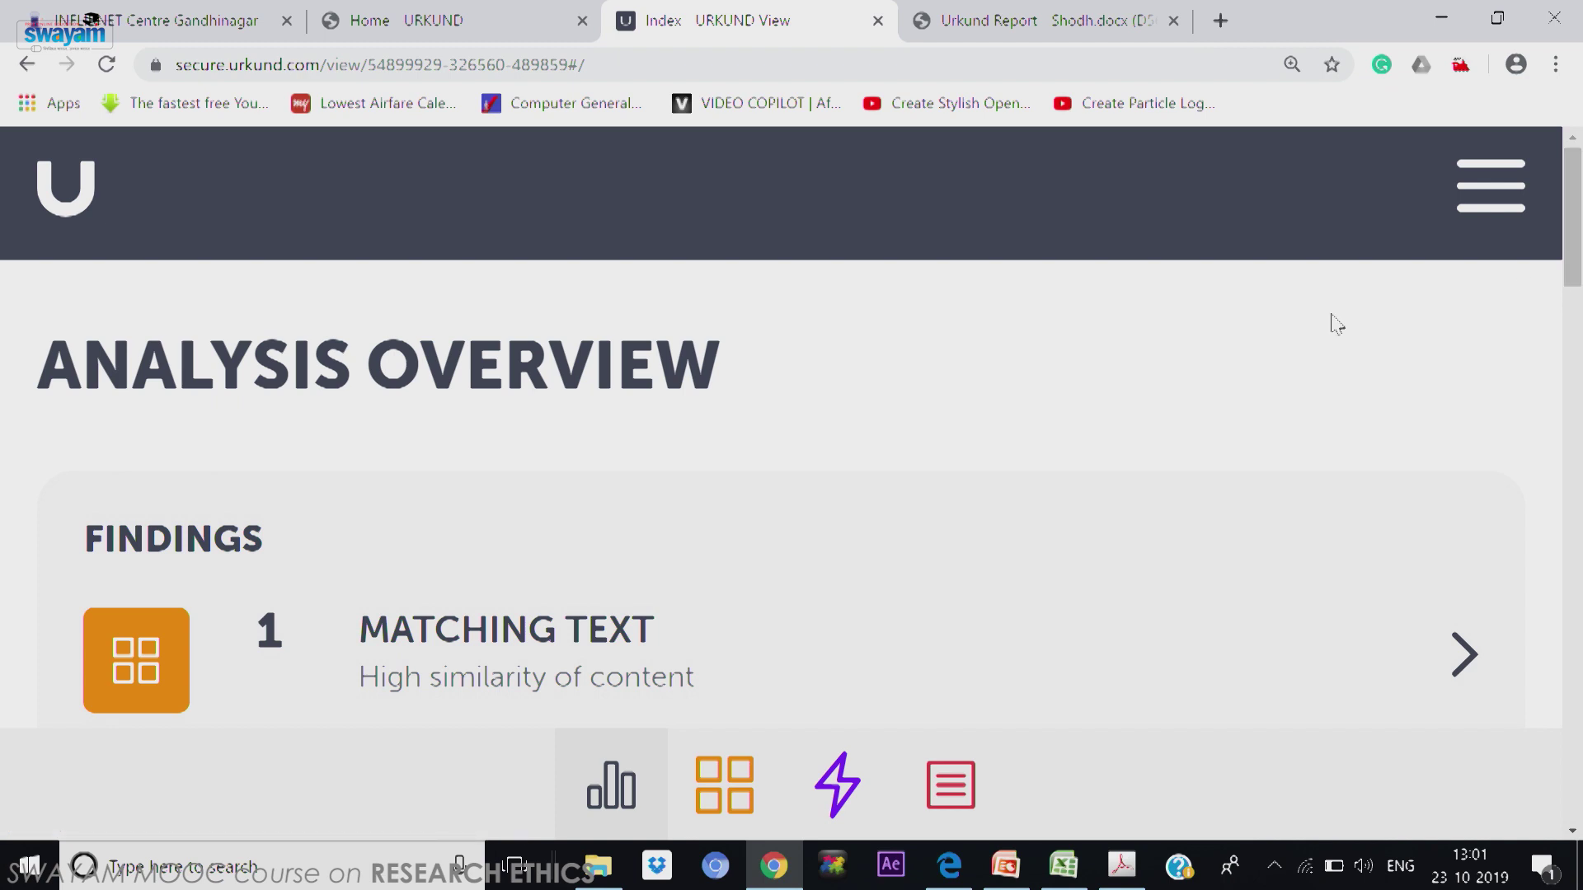
key(ctrl+plus)
key(ctrl+minus)
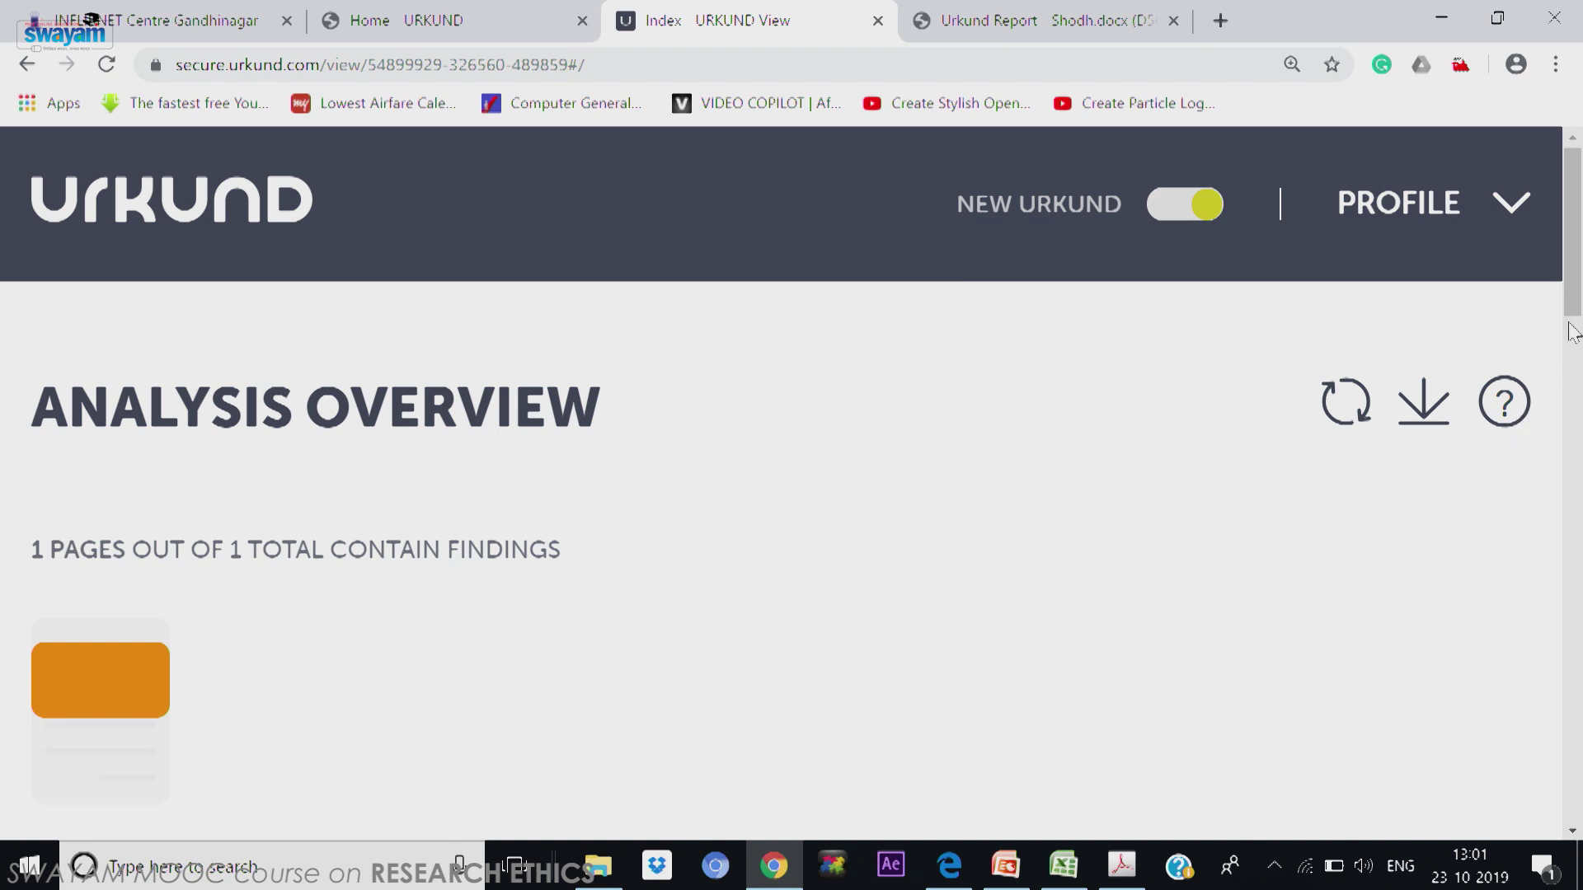
scroll(1576, 346, down, 3)
scroll(1576, 346, down, 2)
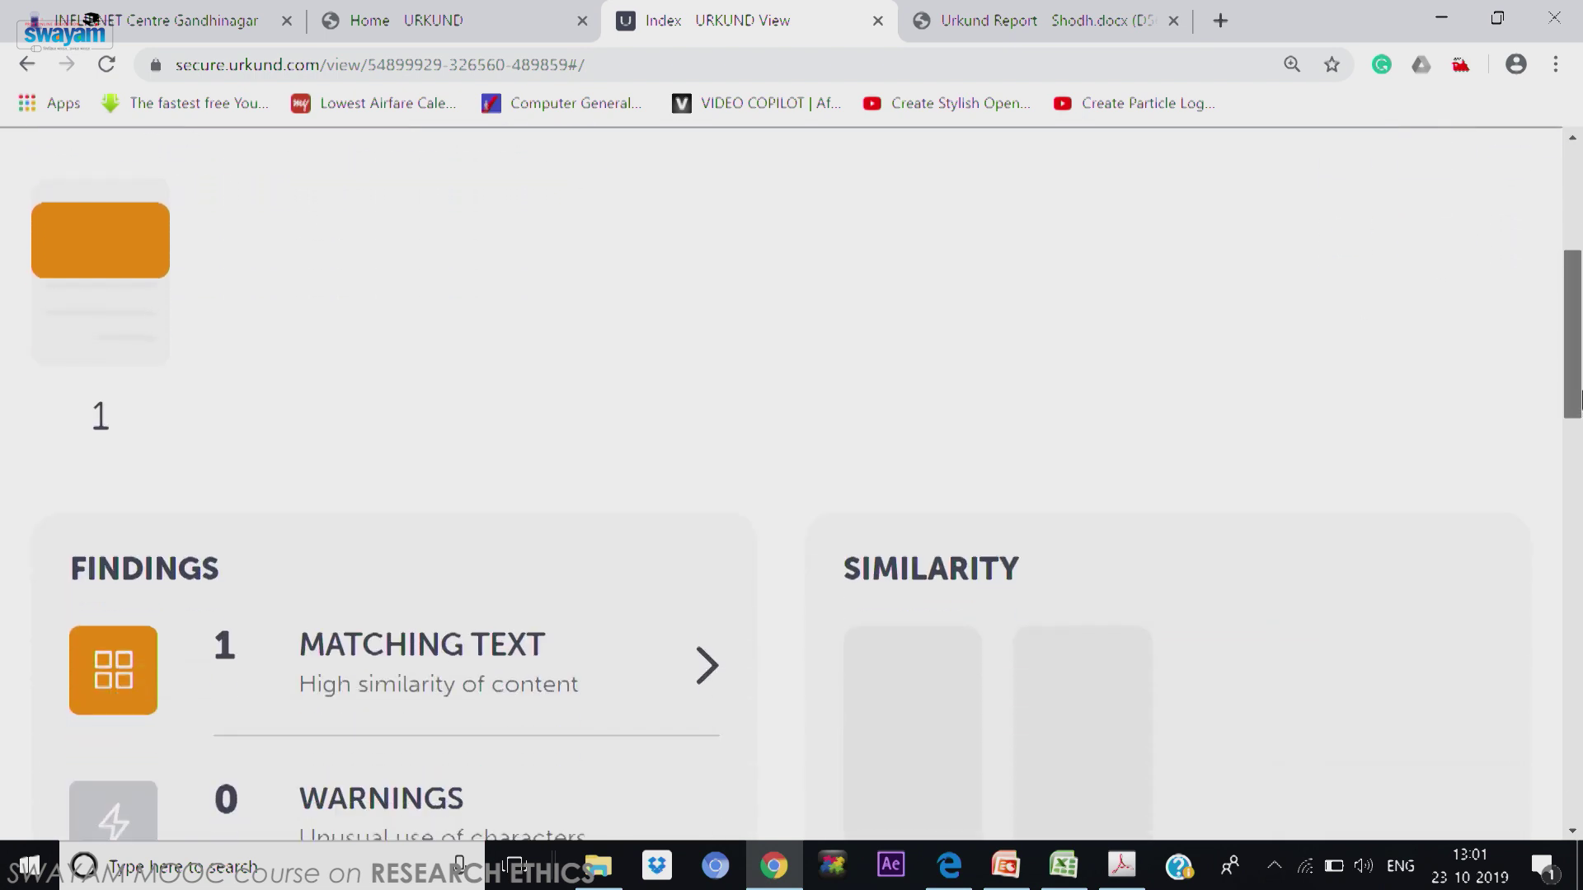
scroll(791, 495, up, 1)
click(439, 12)
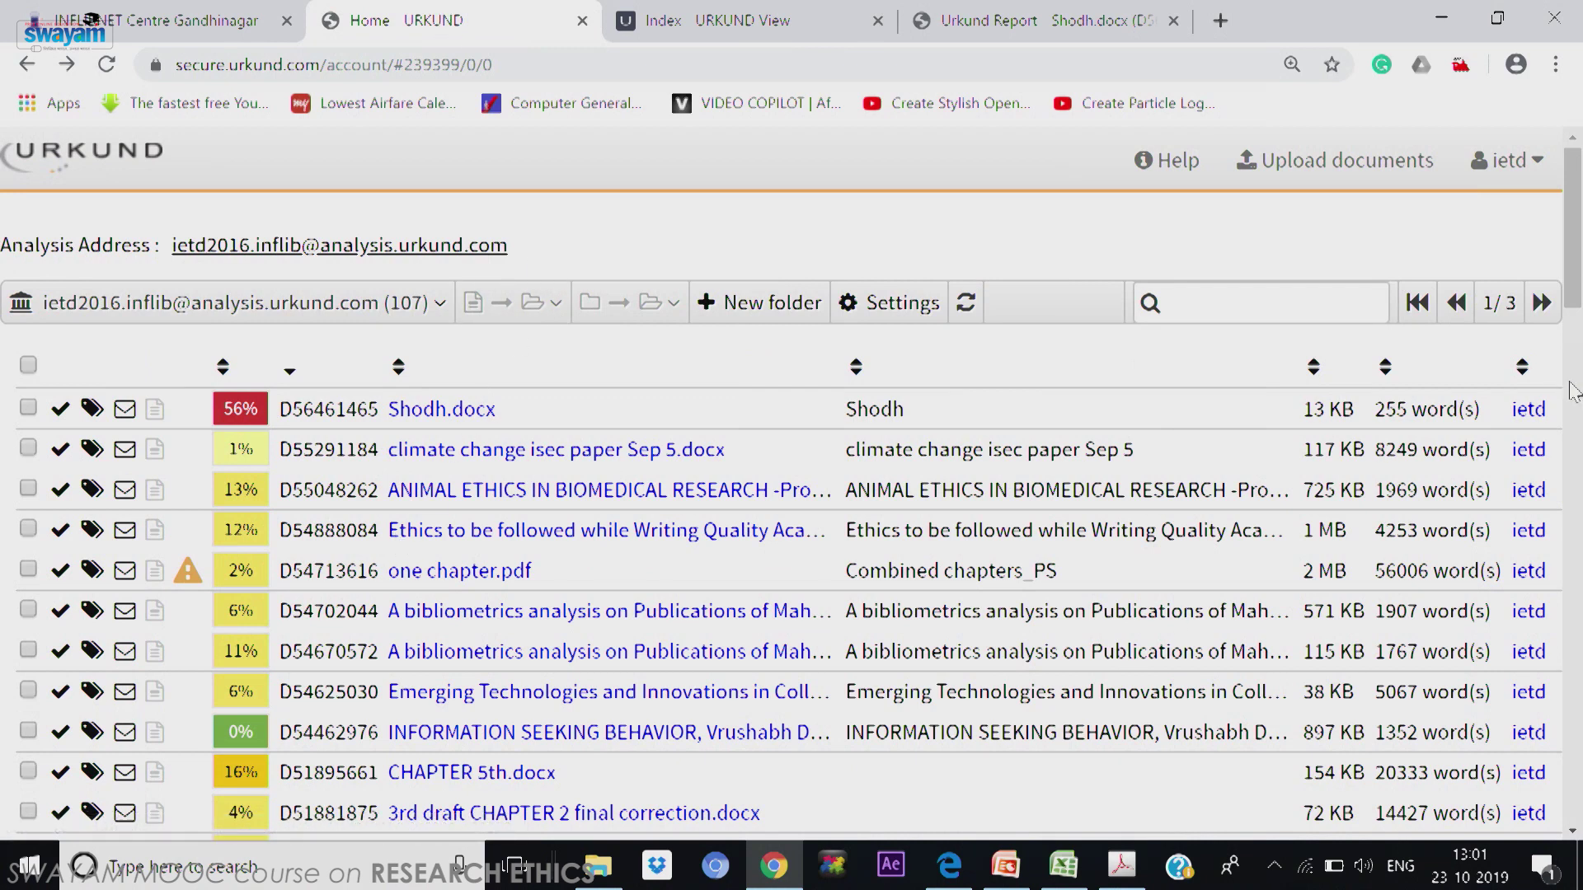
Step: Open the four-page submission's Analysis Overview and its 27 Matching Text findings
click(1125, 409)
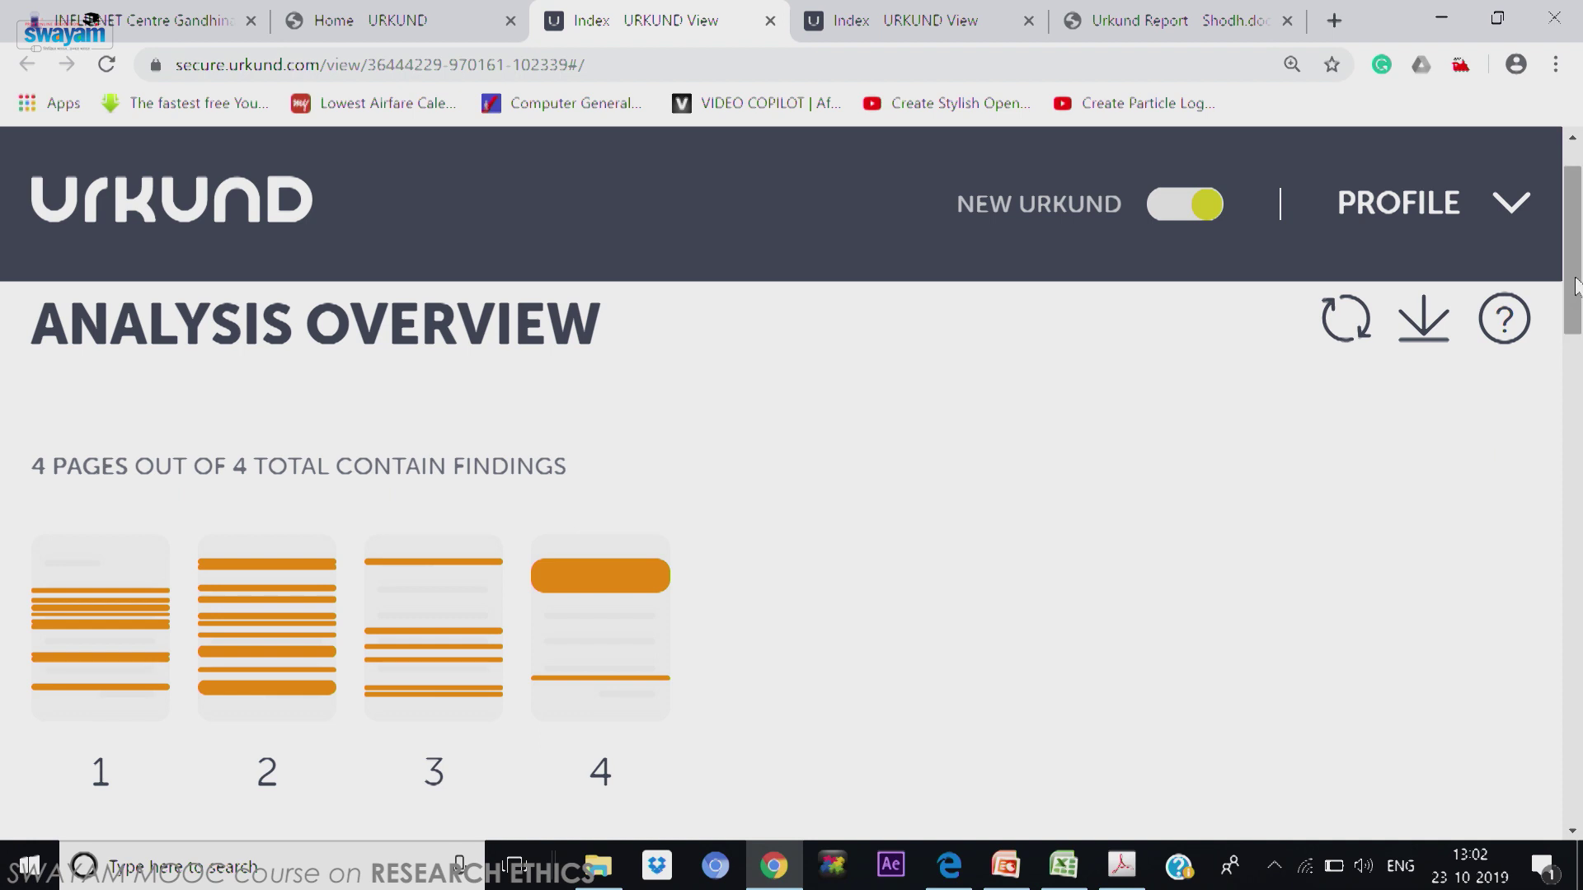
drag(1574, 285, 1579, 319)
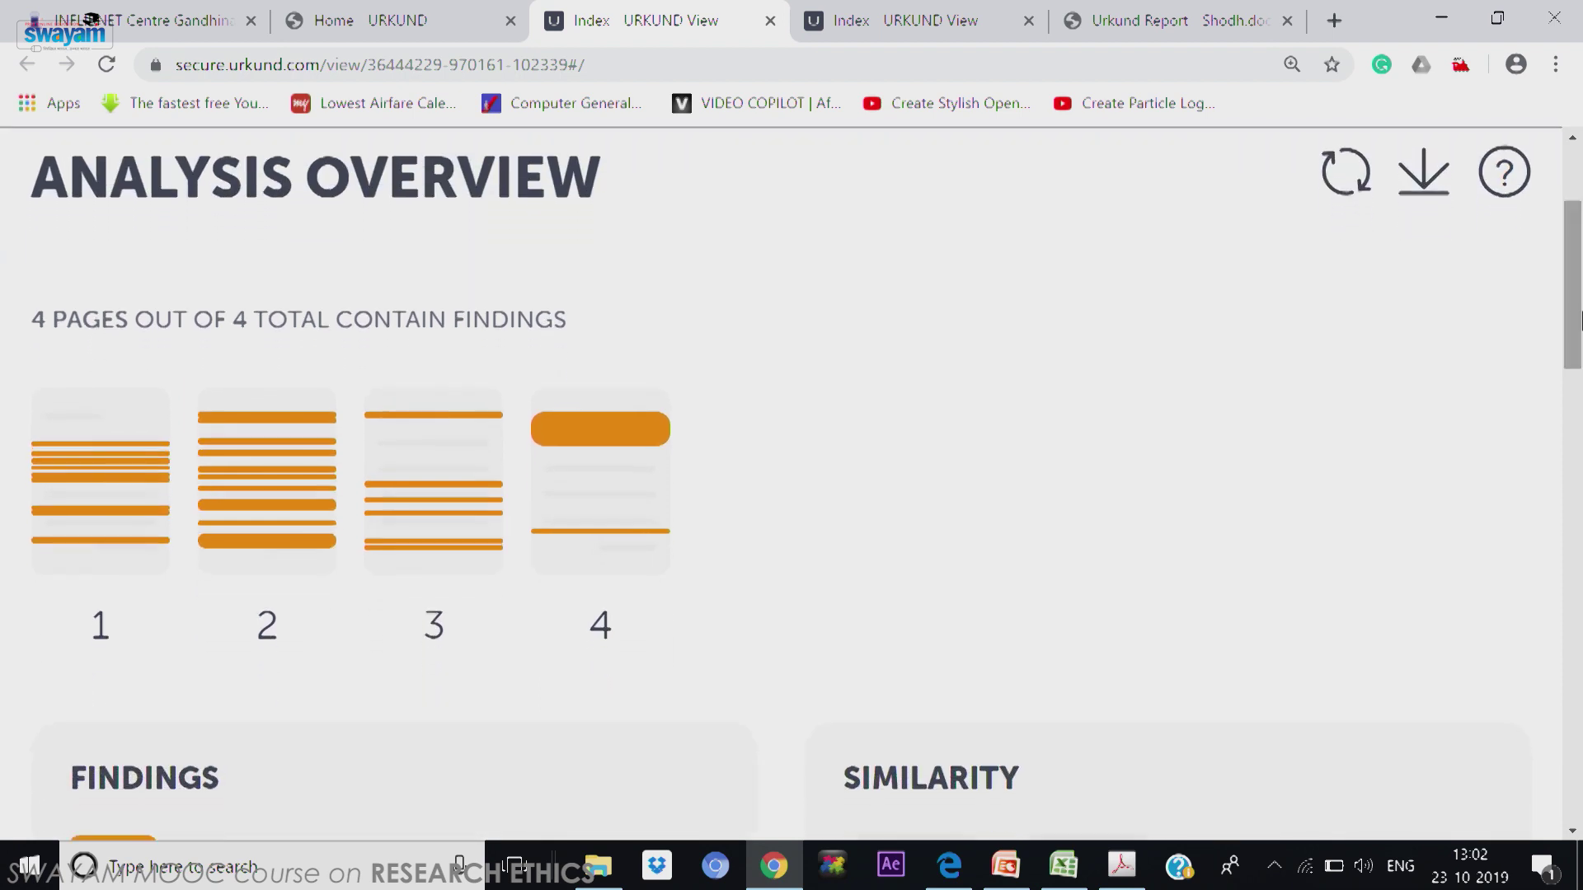
drag(834, 434, 290, 320)
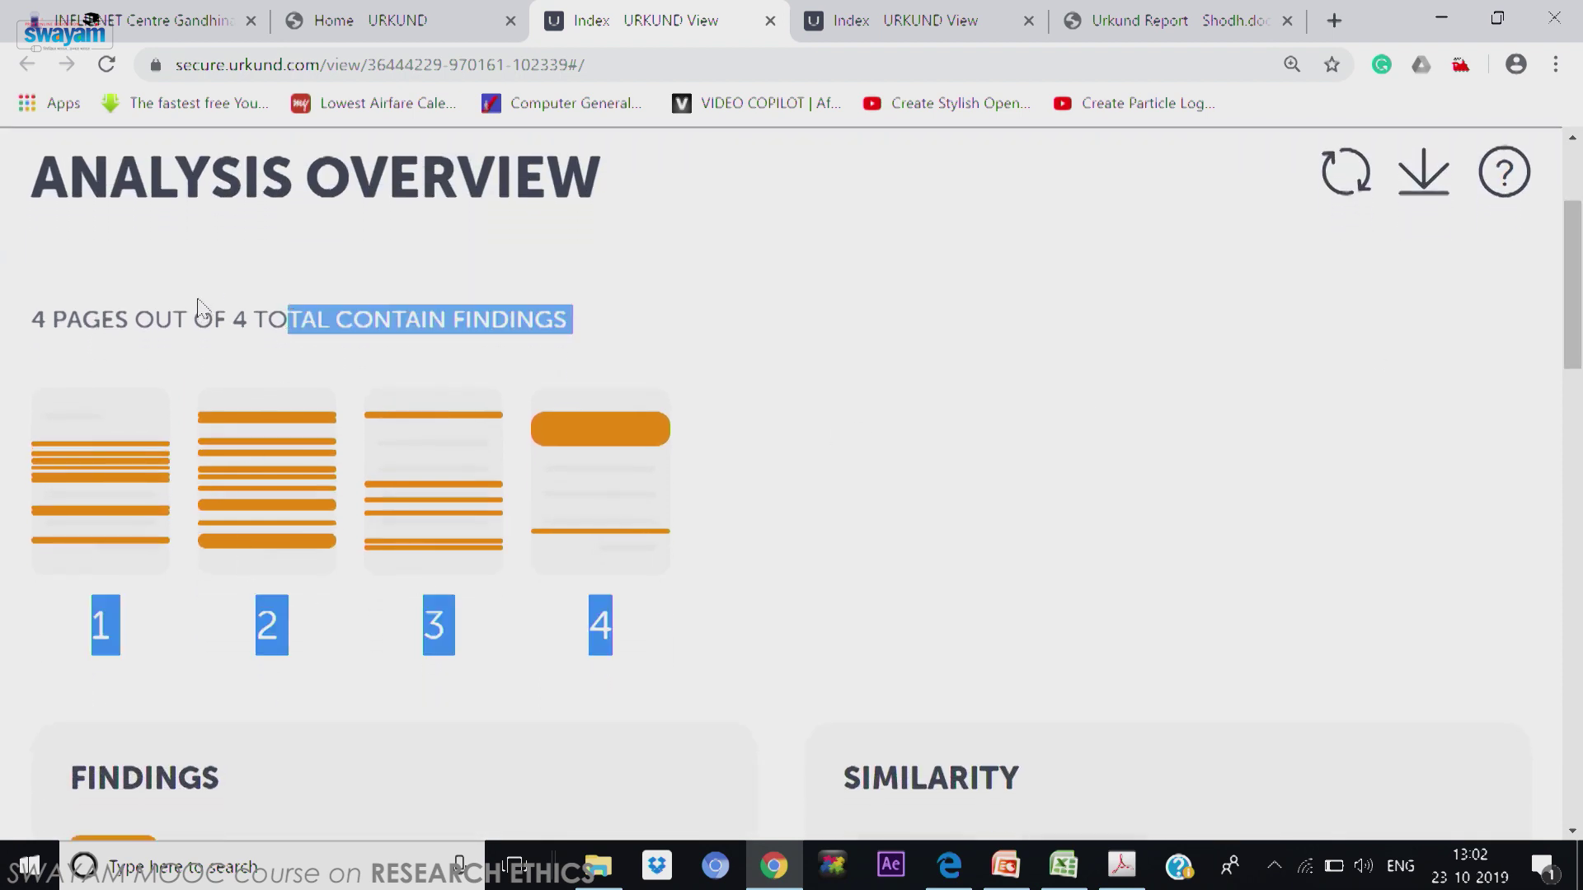
click(295, 244)
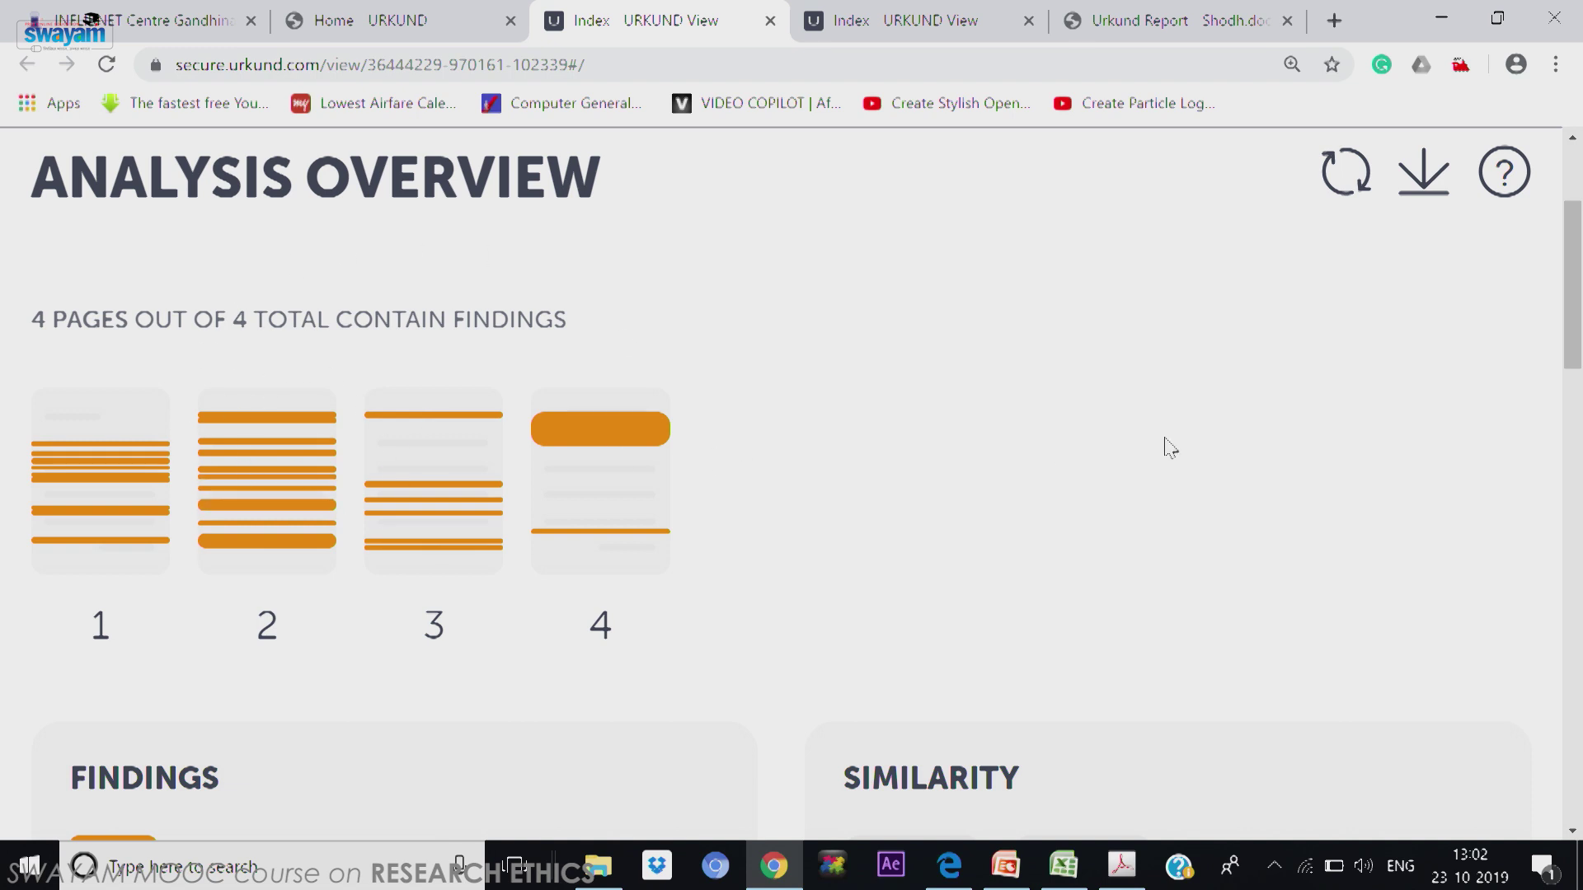
drag(1577, 320, 1579, 429)
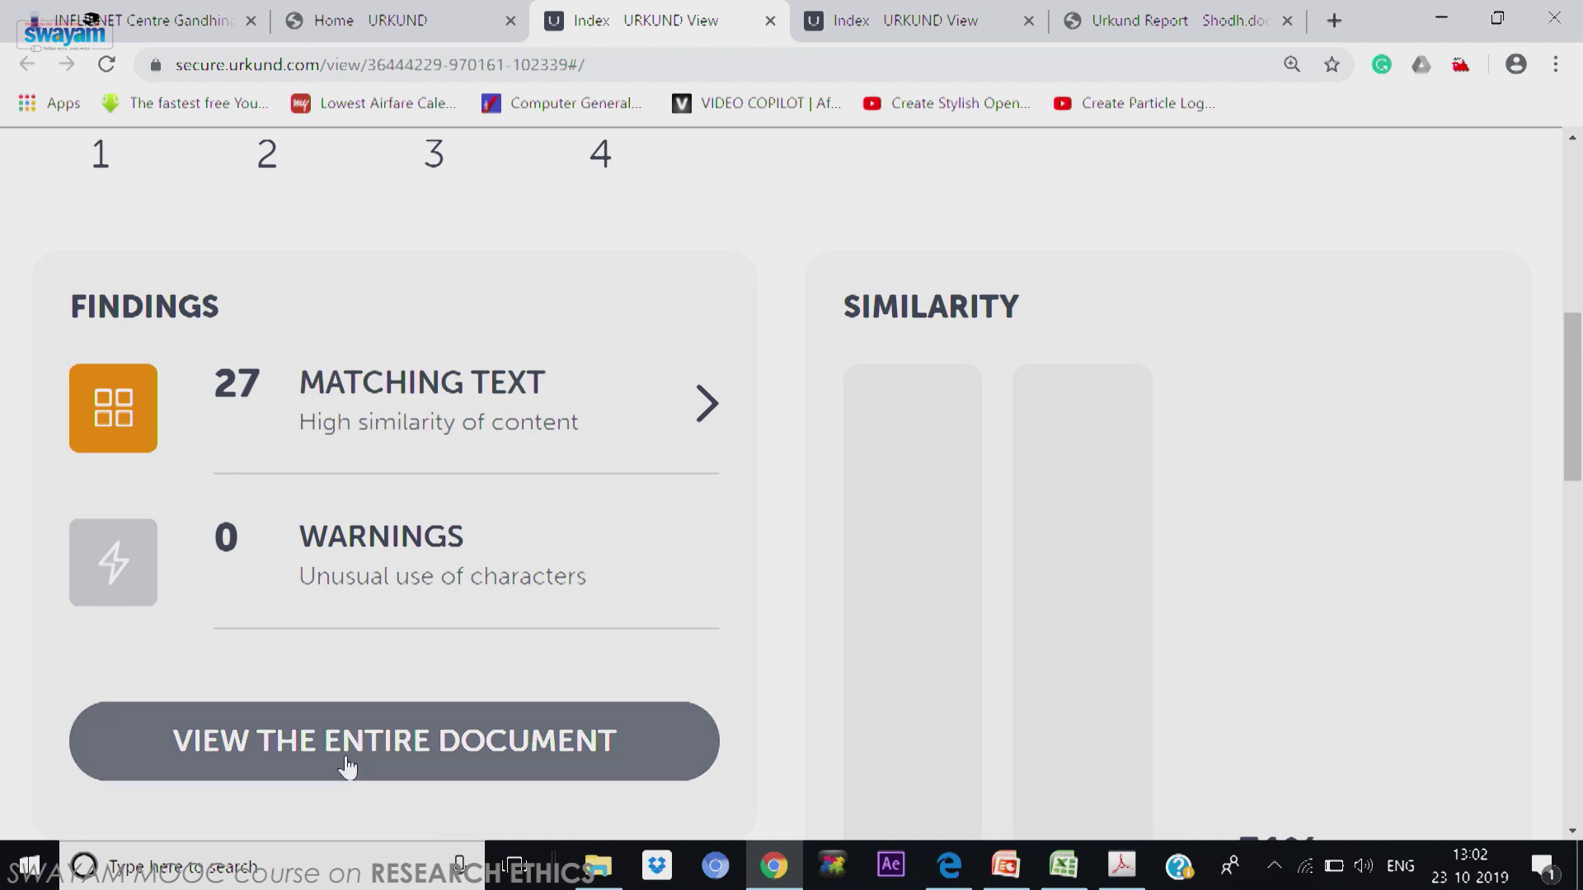
click(705, 401)
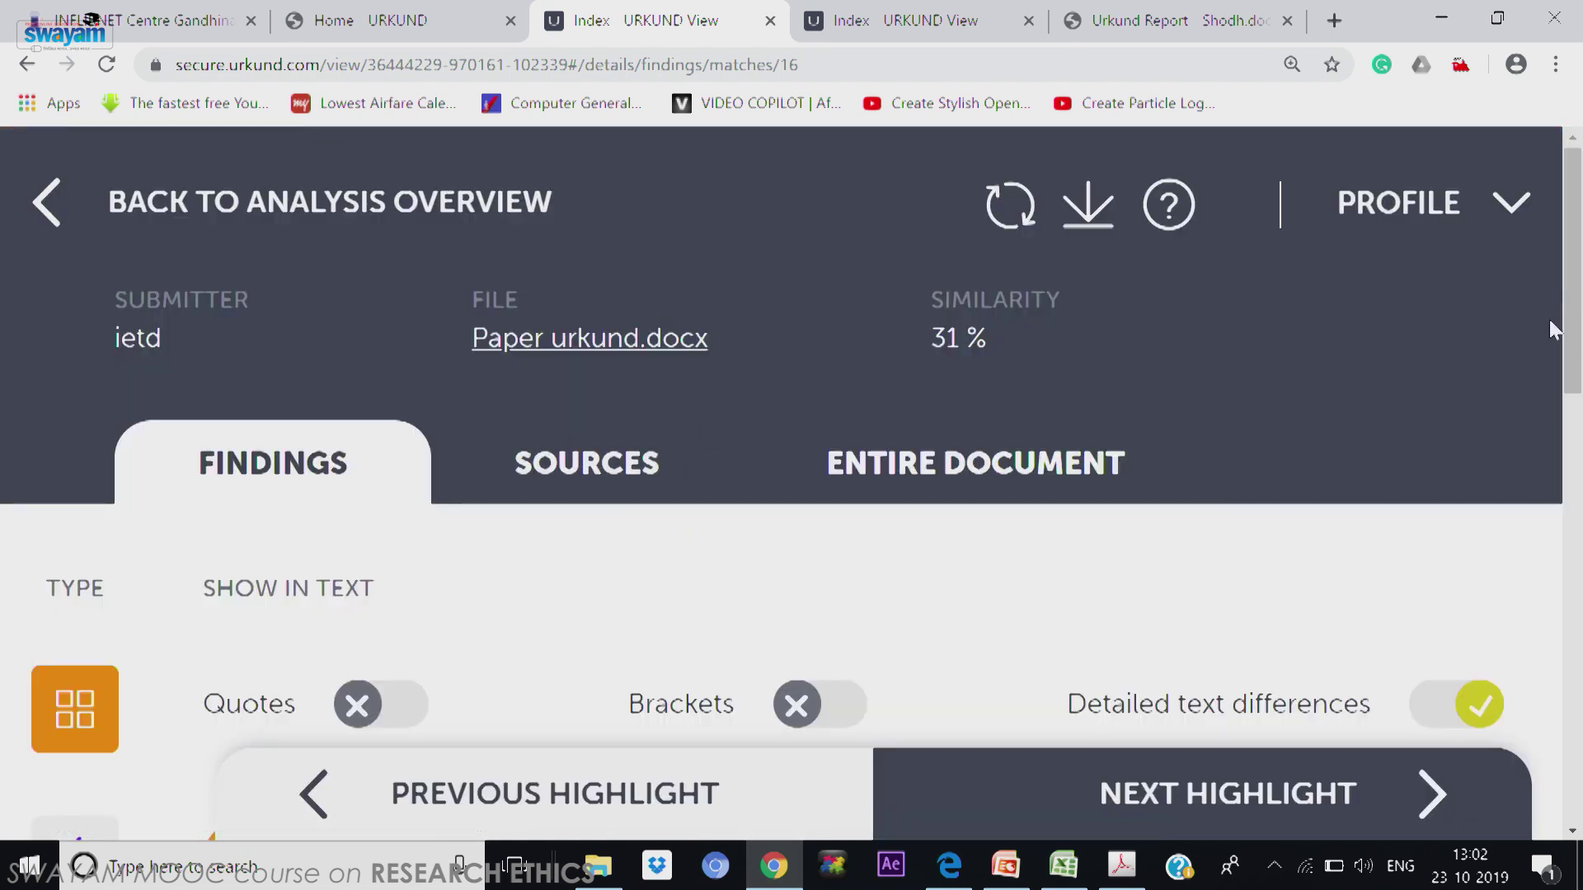
Step: Turn on Quotes and Brackets under Show in Text and scroll to finding 1 of 27
drag(1578, 330, 1579, 425)
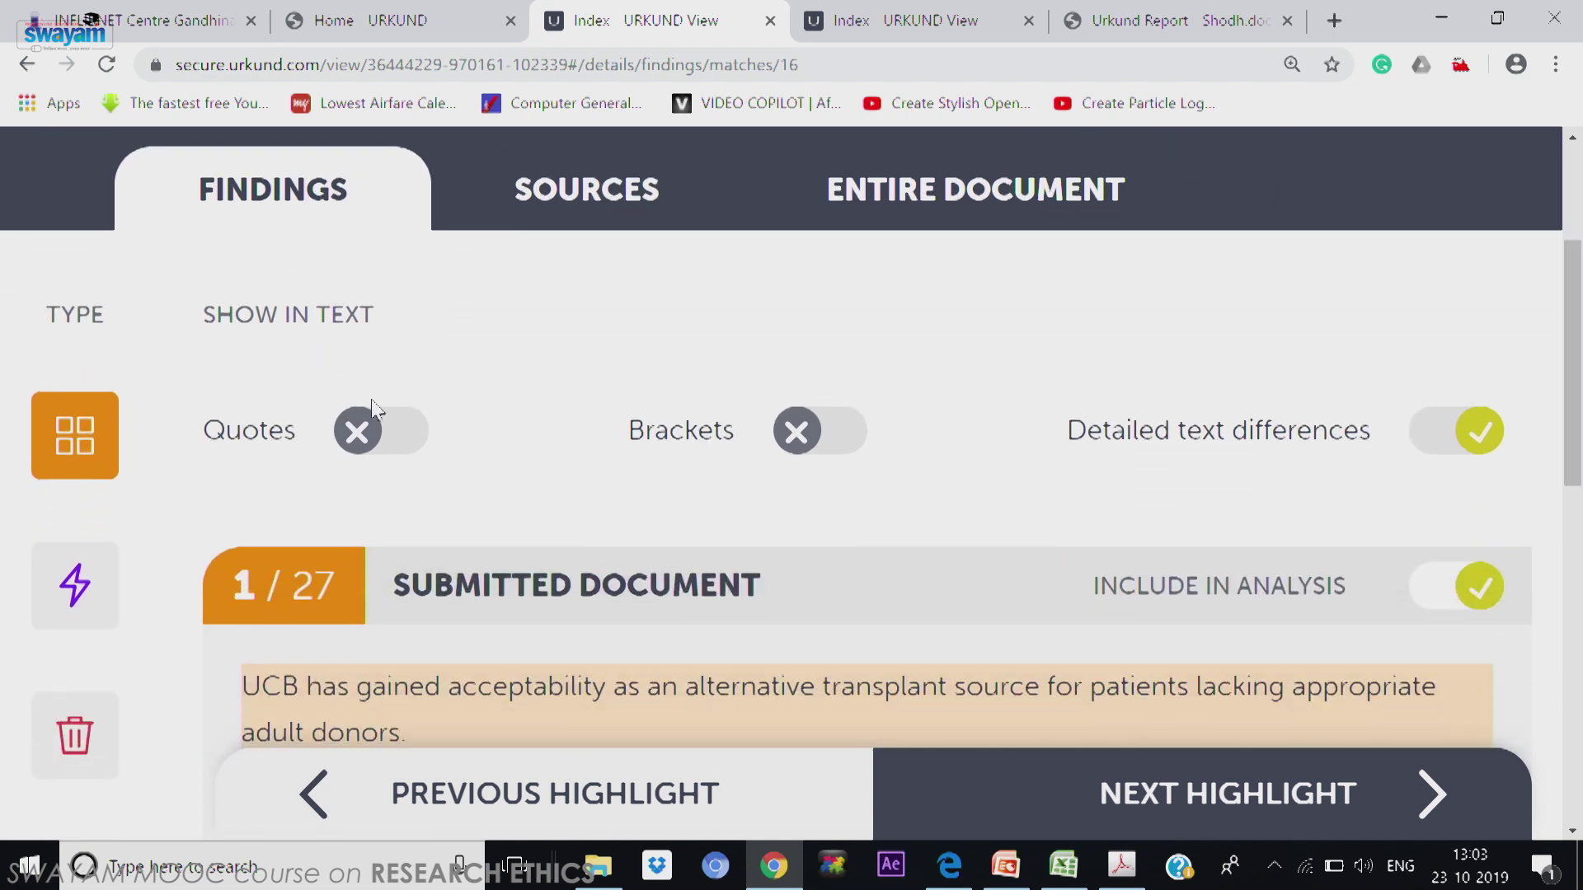
click(413, 442)
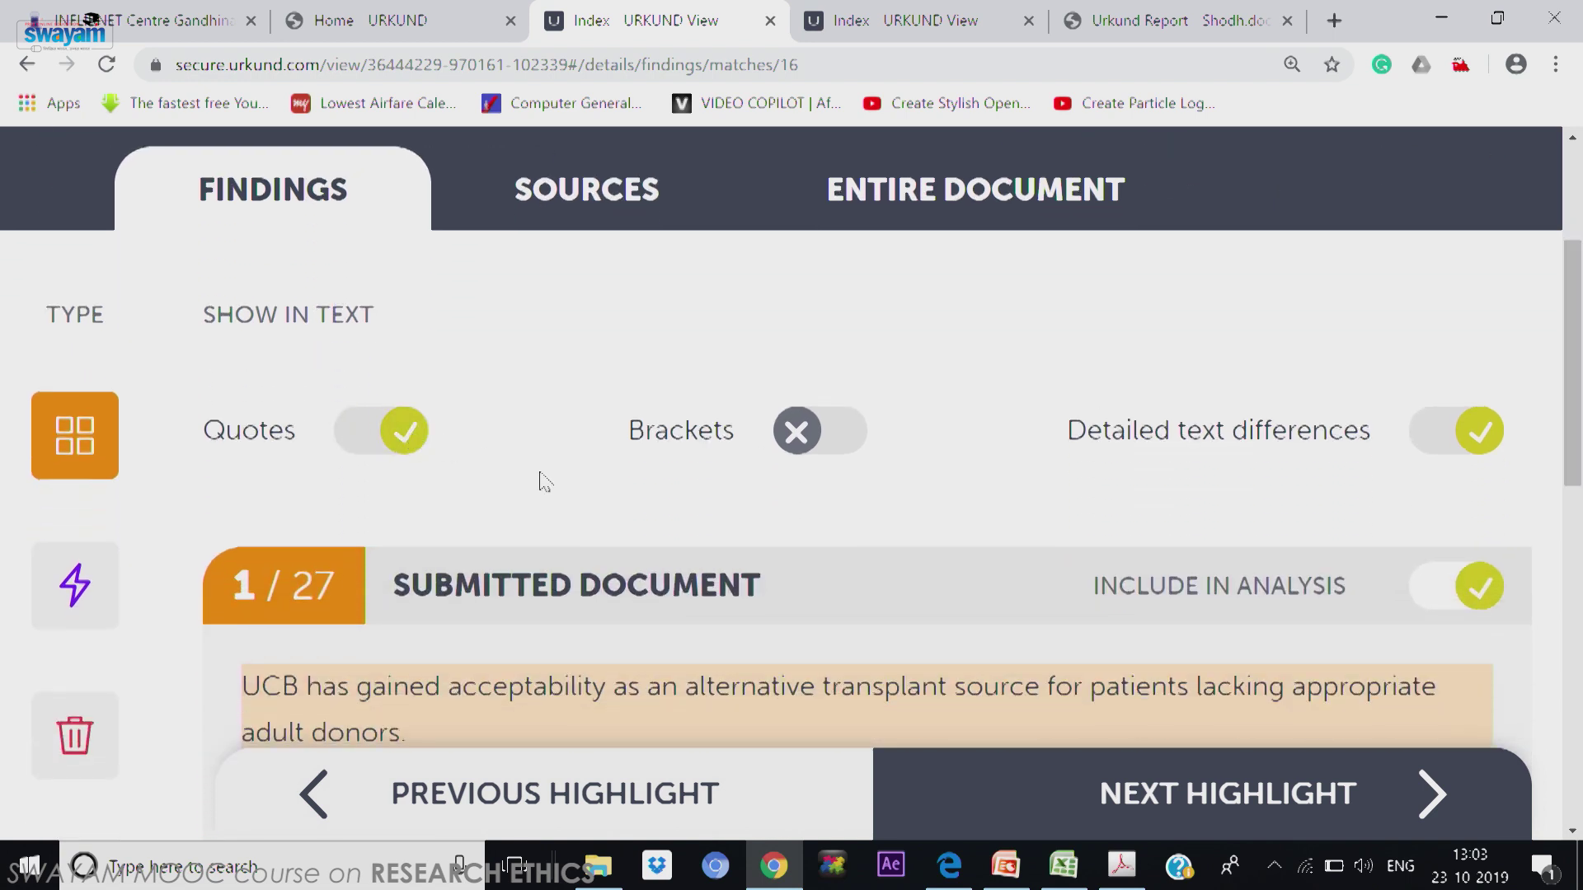
click(860, 433)
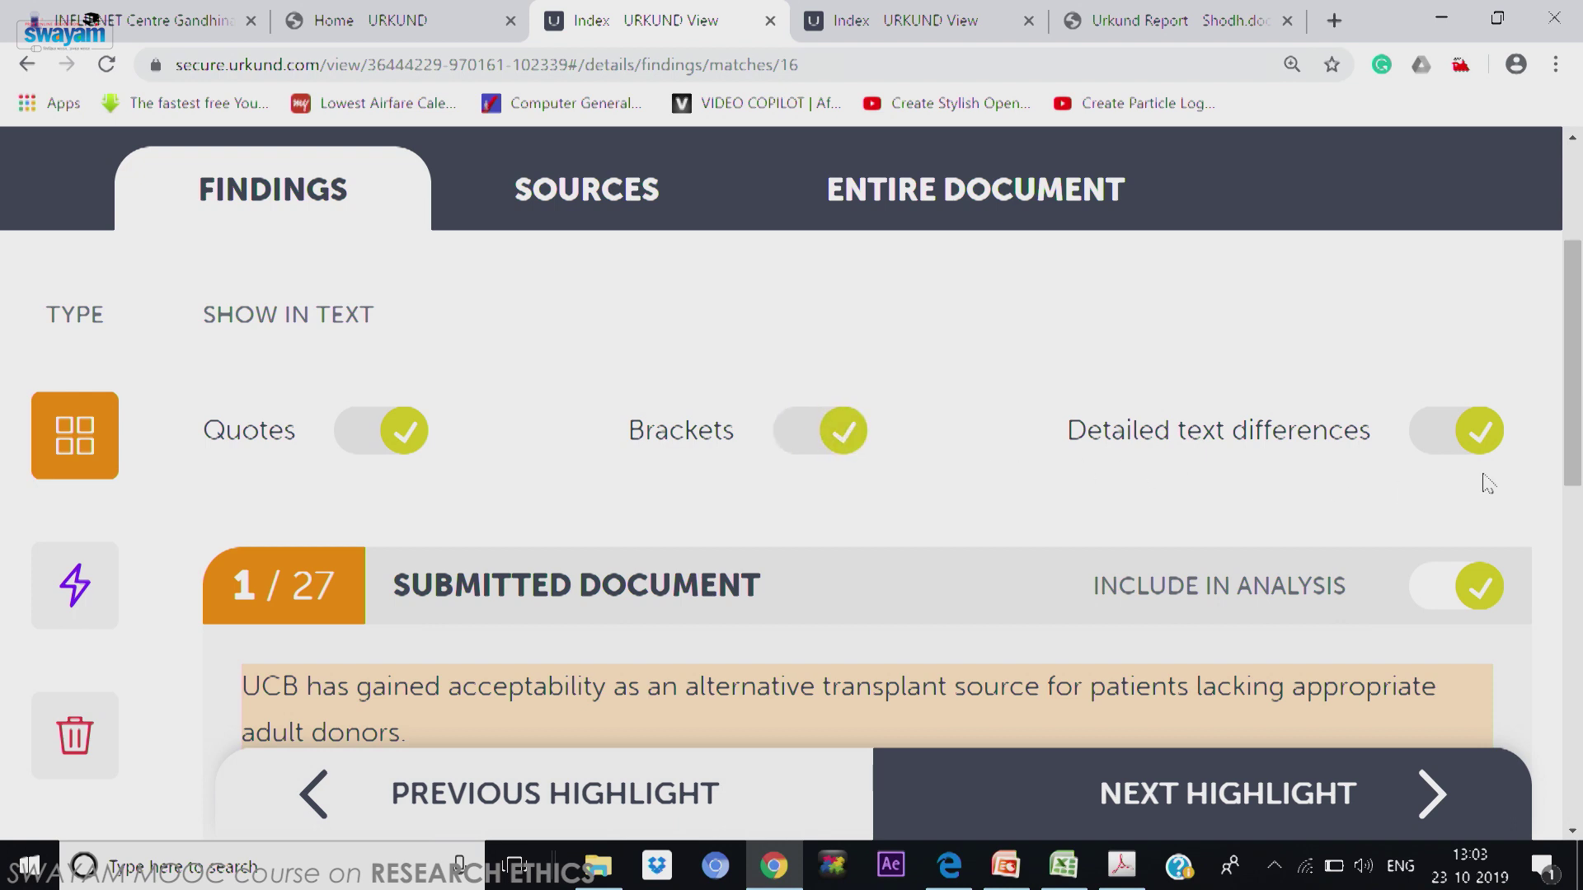
drag(1576, 435, 1580, 479)
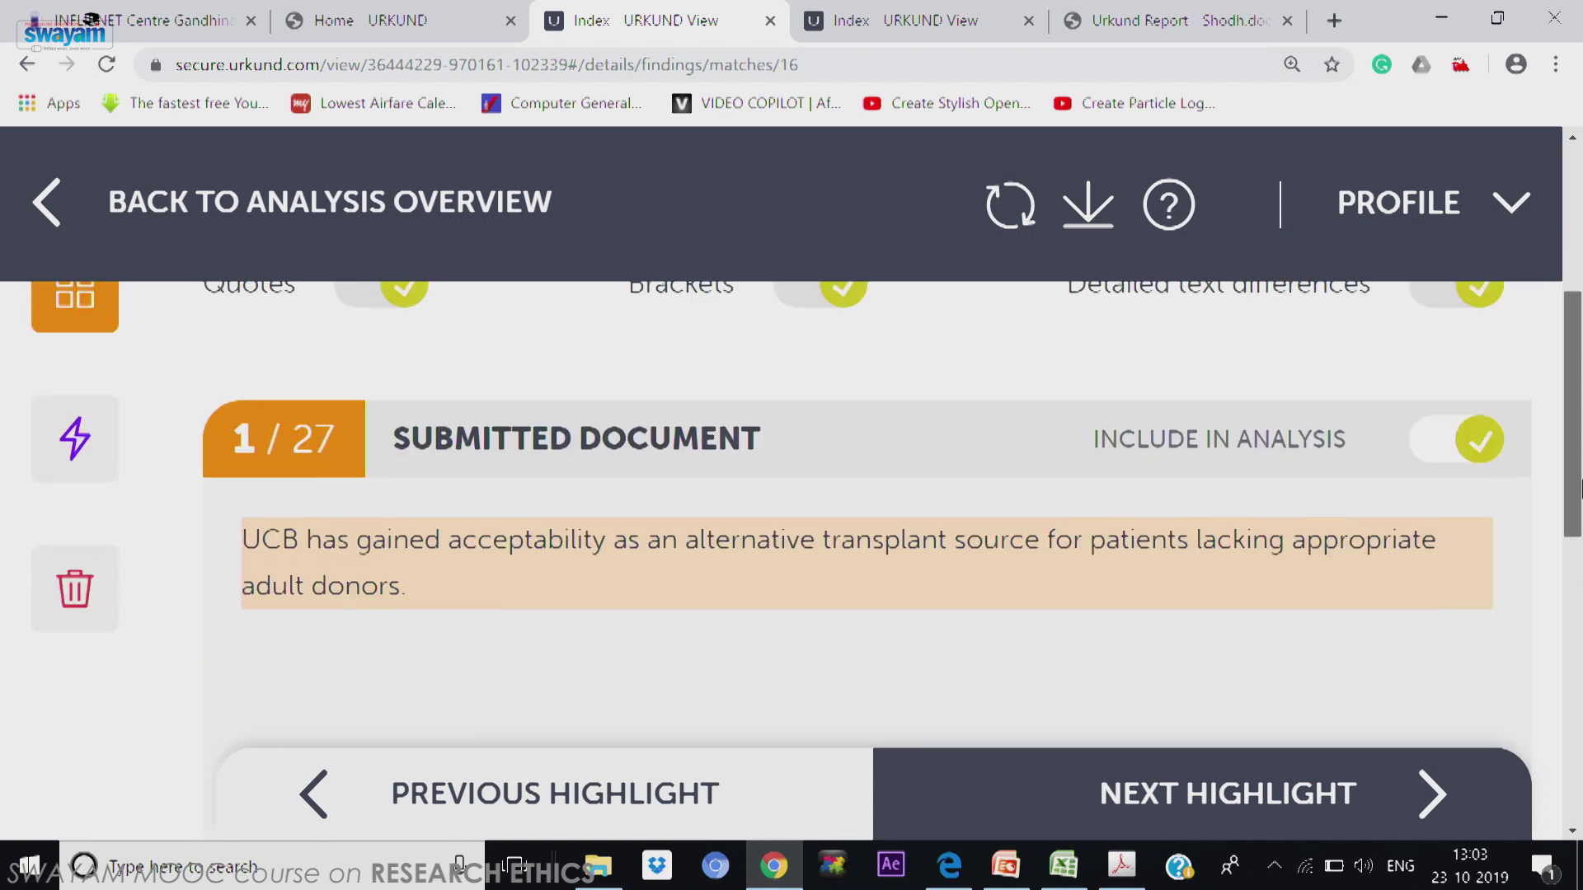
Step: Exclude finding 1/27 from the analysis and confirm similarity is now 30 %
click(1426, 457)
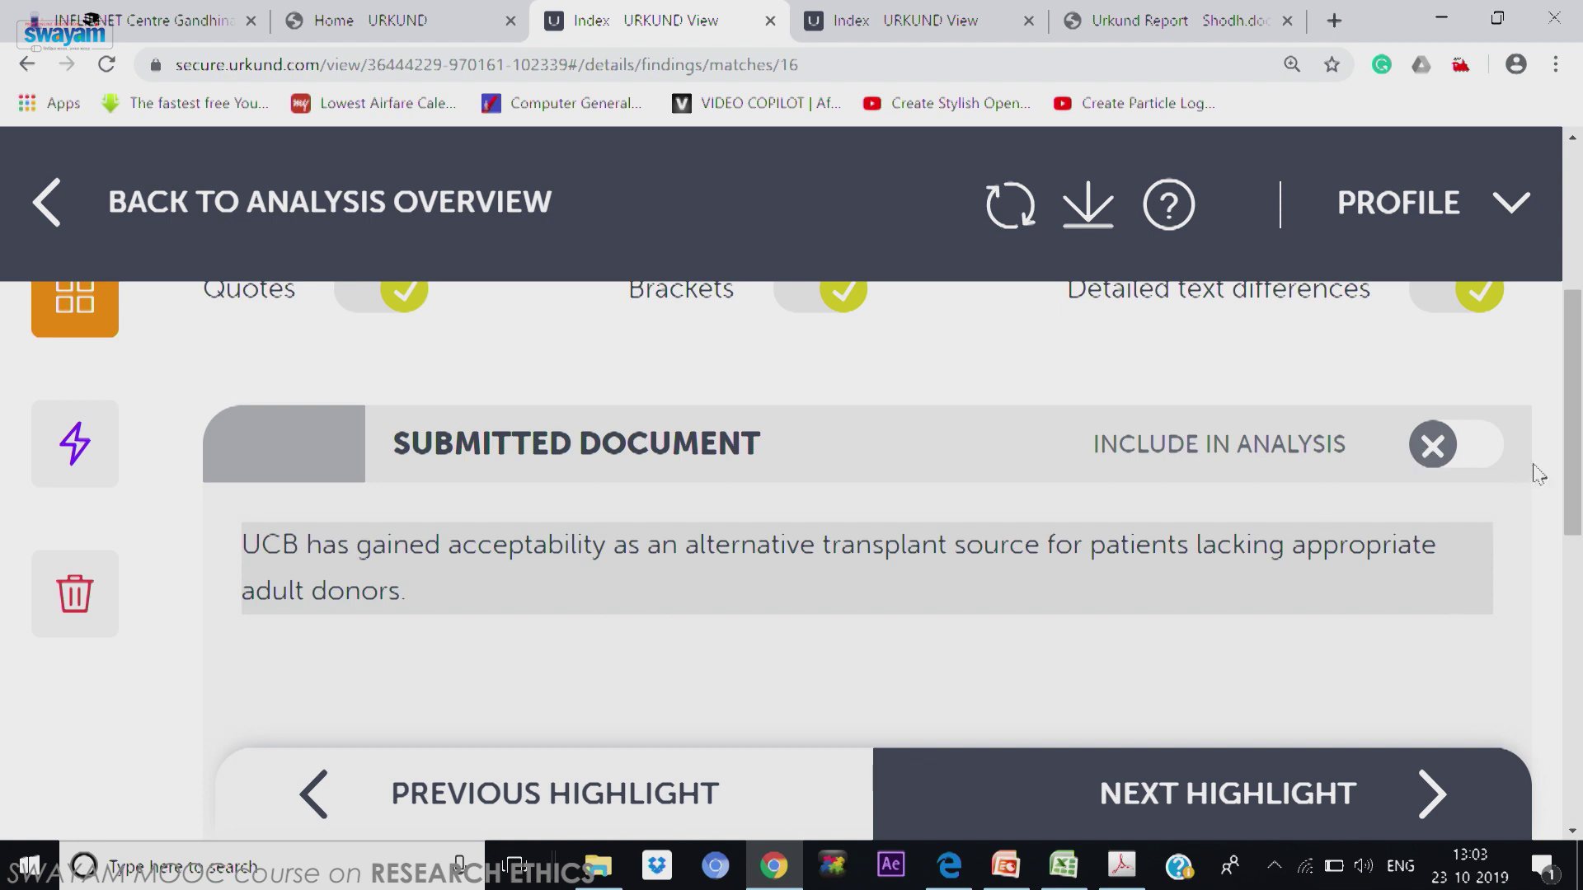
drag(1580, 468, 1577, 316)
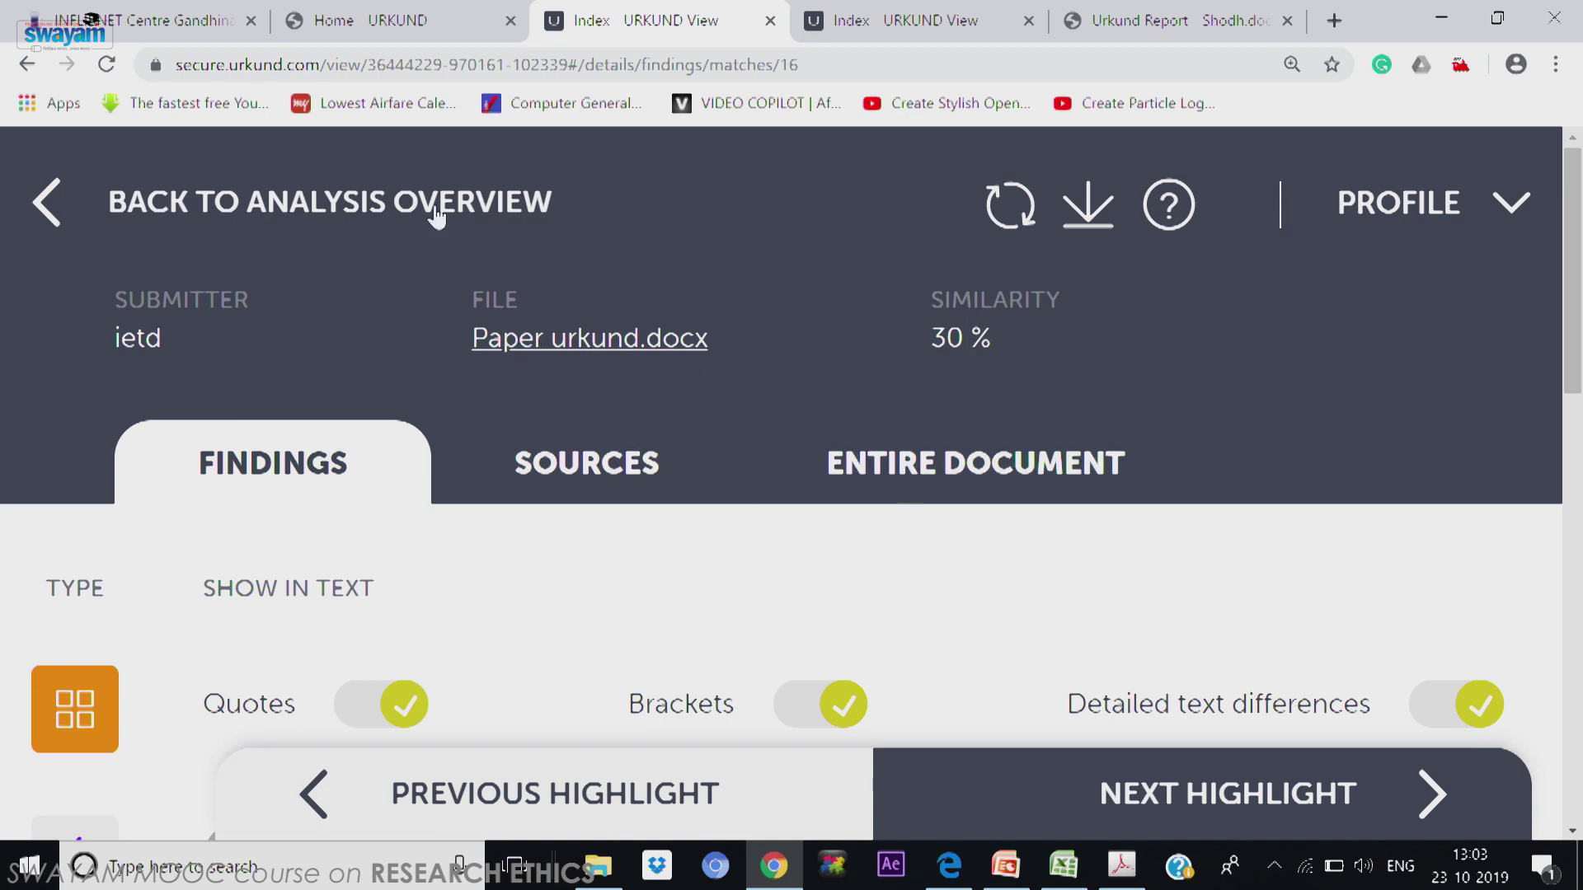
drag(1579, 412, 1549, 834)
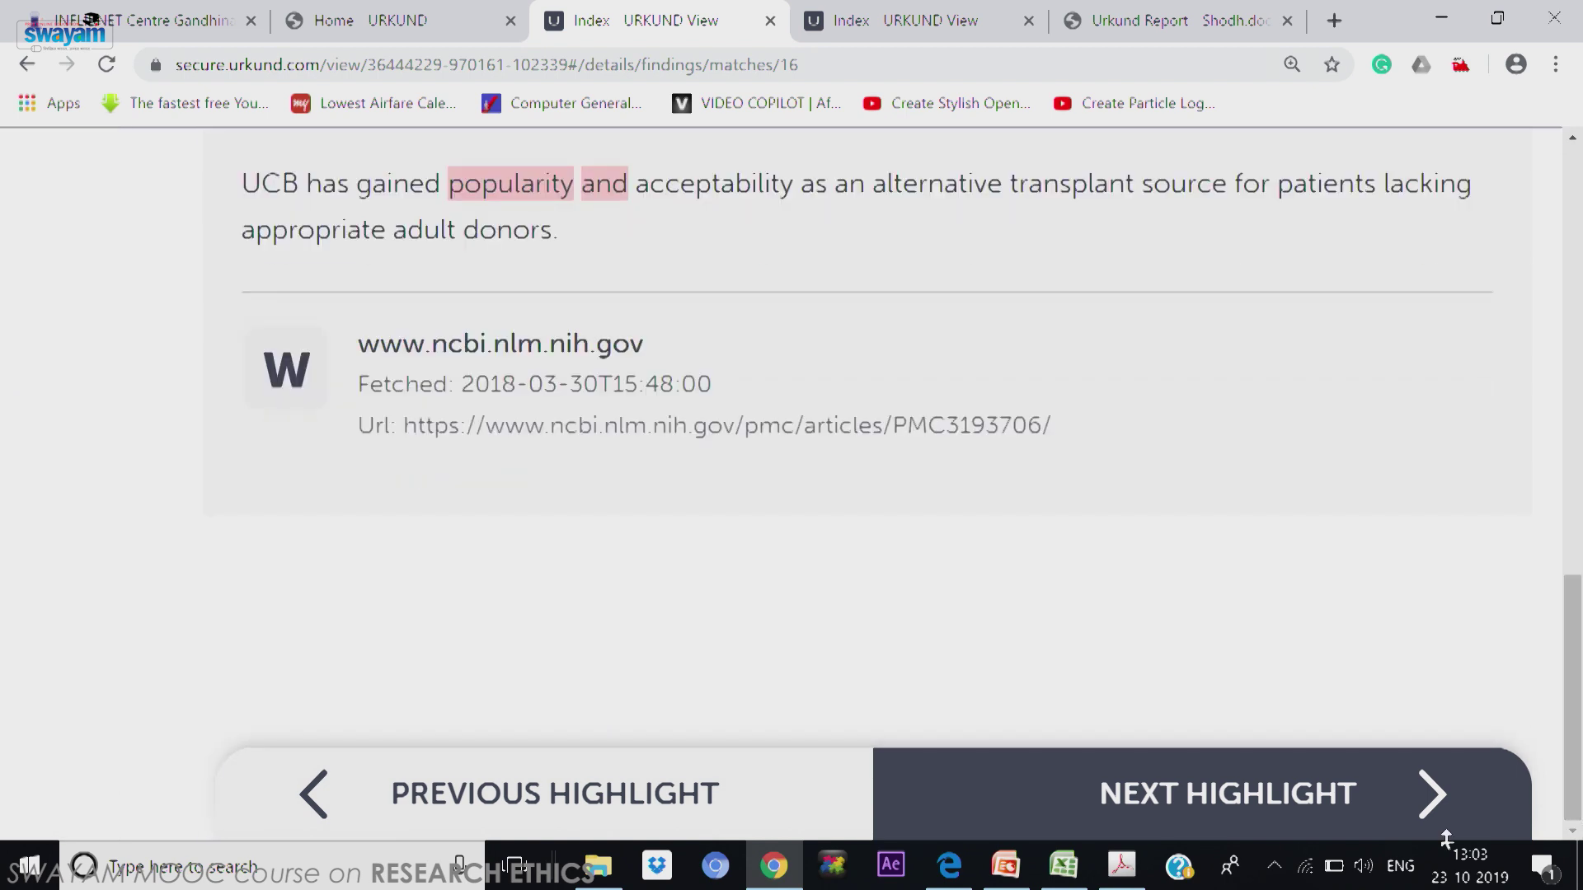
click(1272, 830)
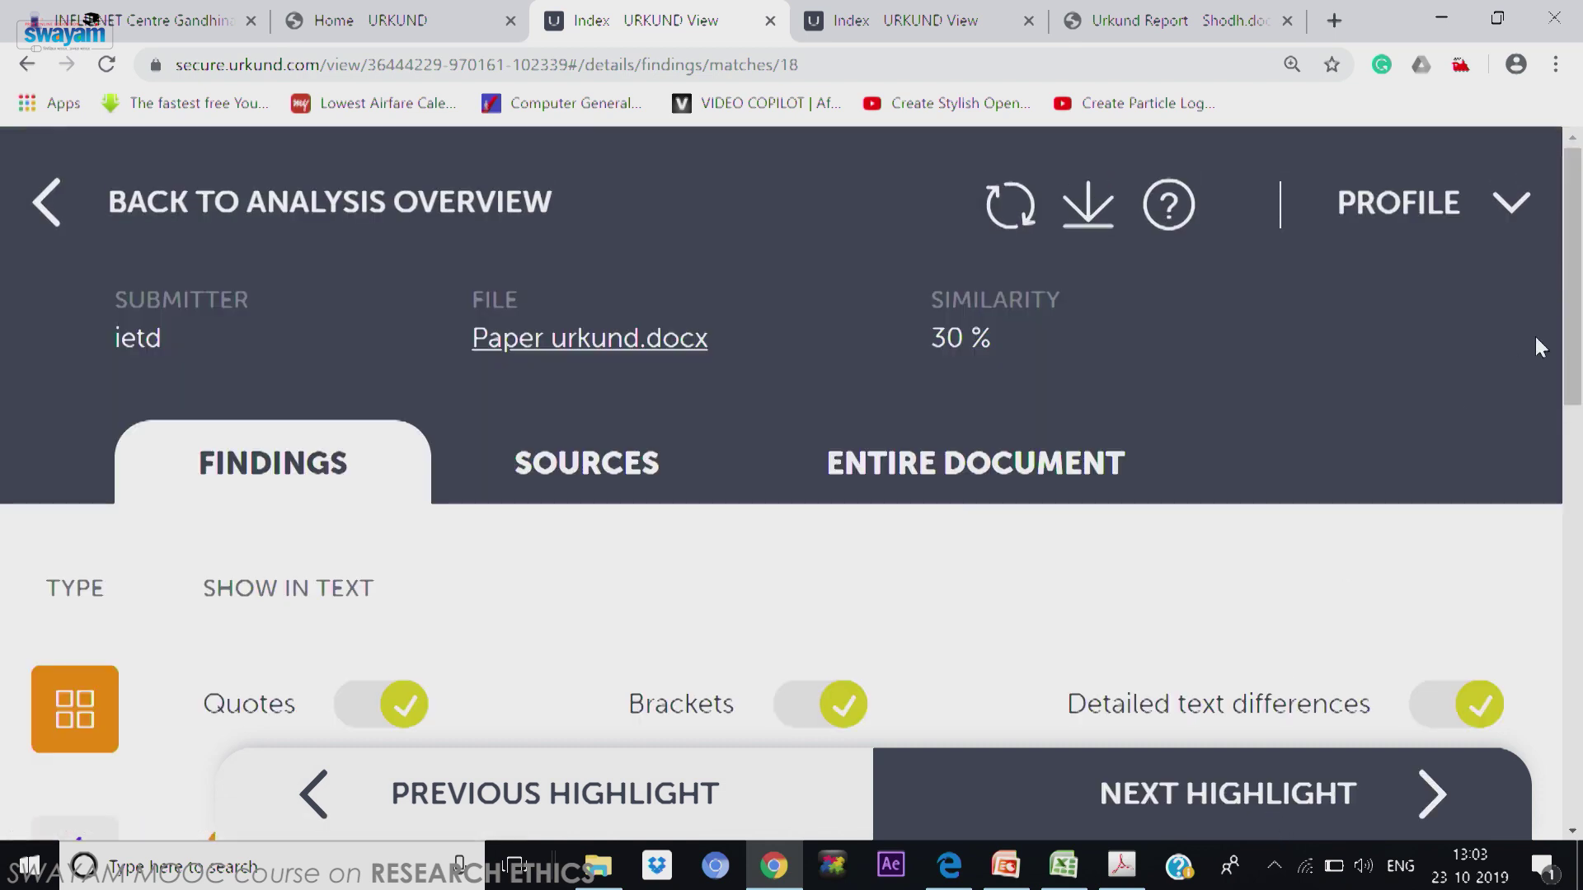
drag(1577, 344, 1581, 713)
click(1187, 792)
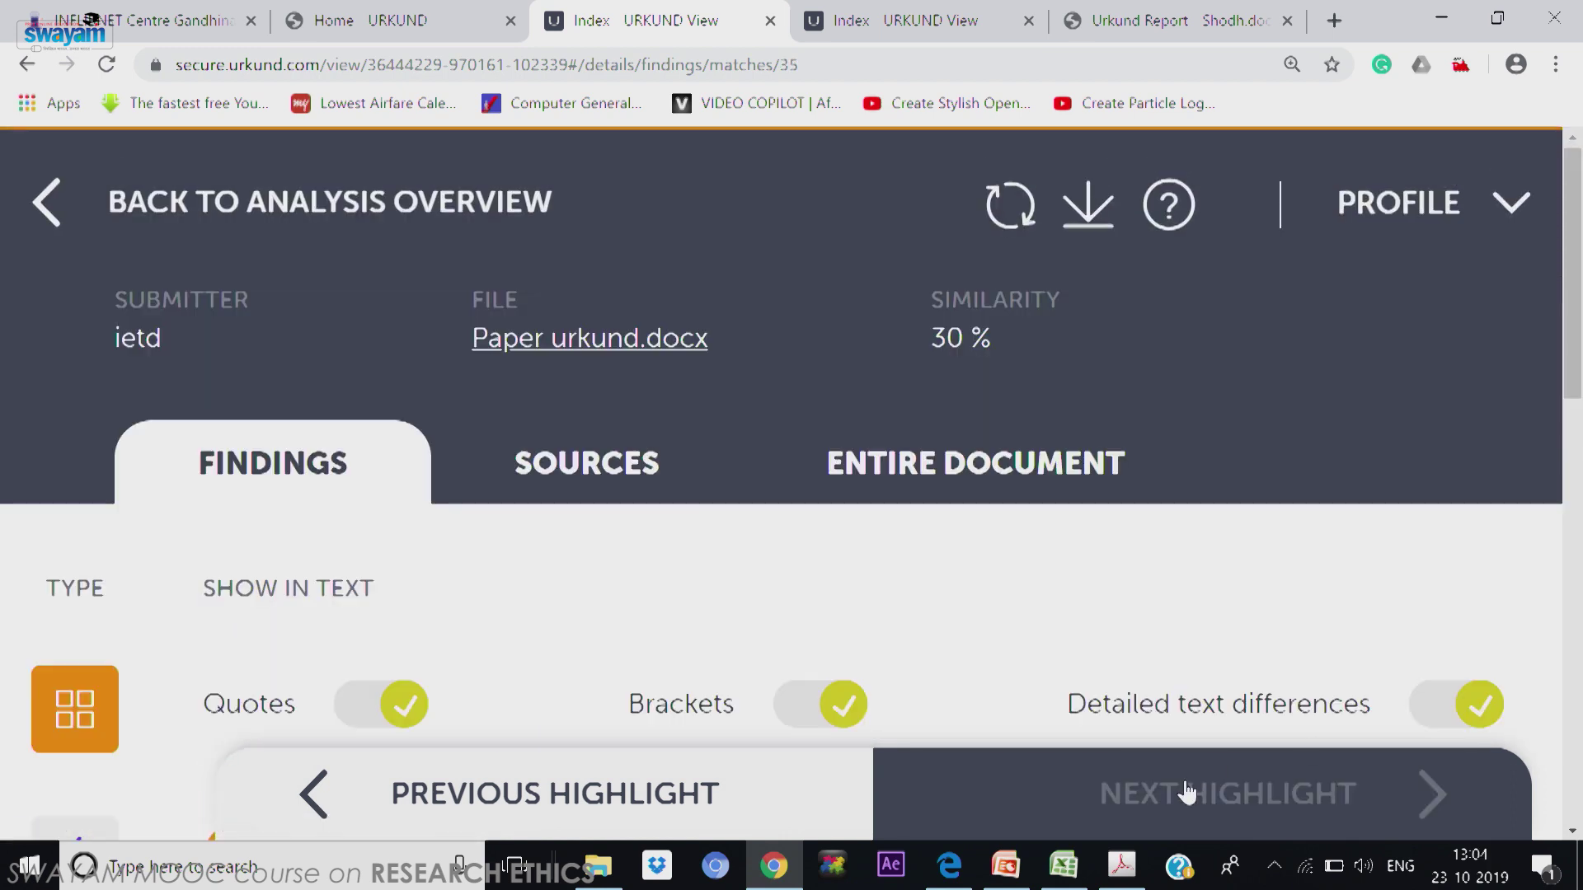
drag(1581, 303, 1581, 676)
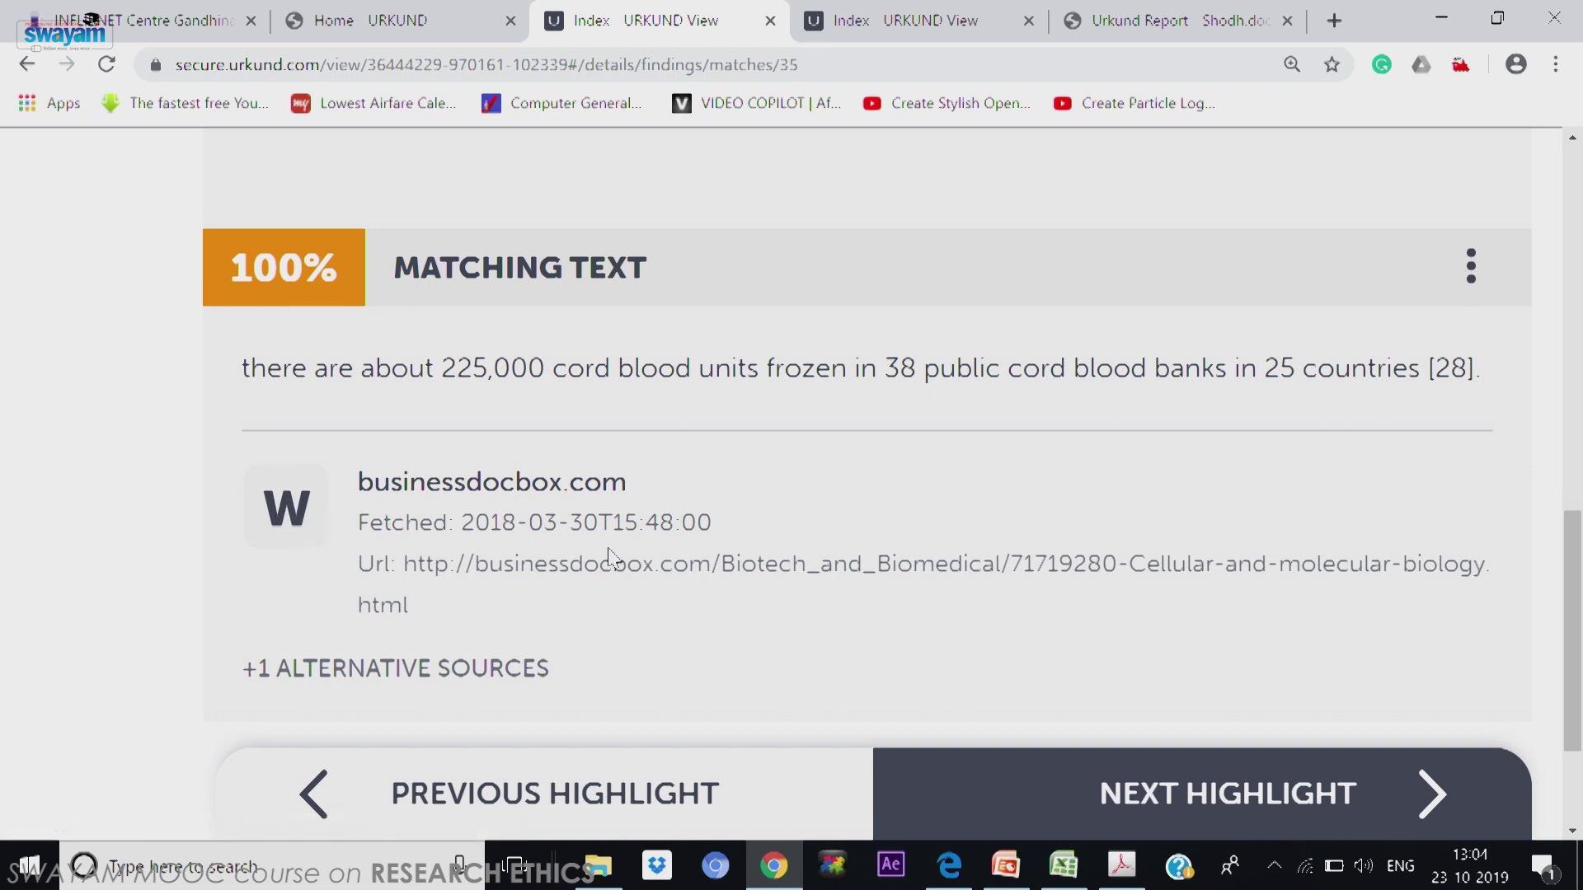
mouse_move(1574, 667)
mouse_down()
mouse_move(1574, 707)
mouse_move(1577, 472)
mouse_move(1579, 637)
mouse_up()
click(1190, 798)
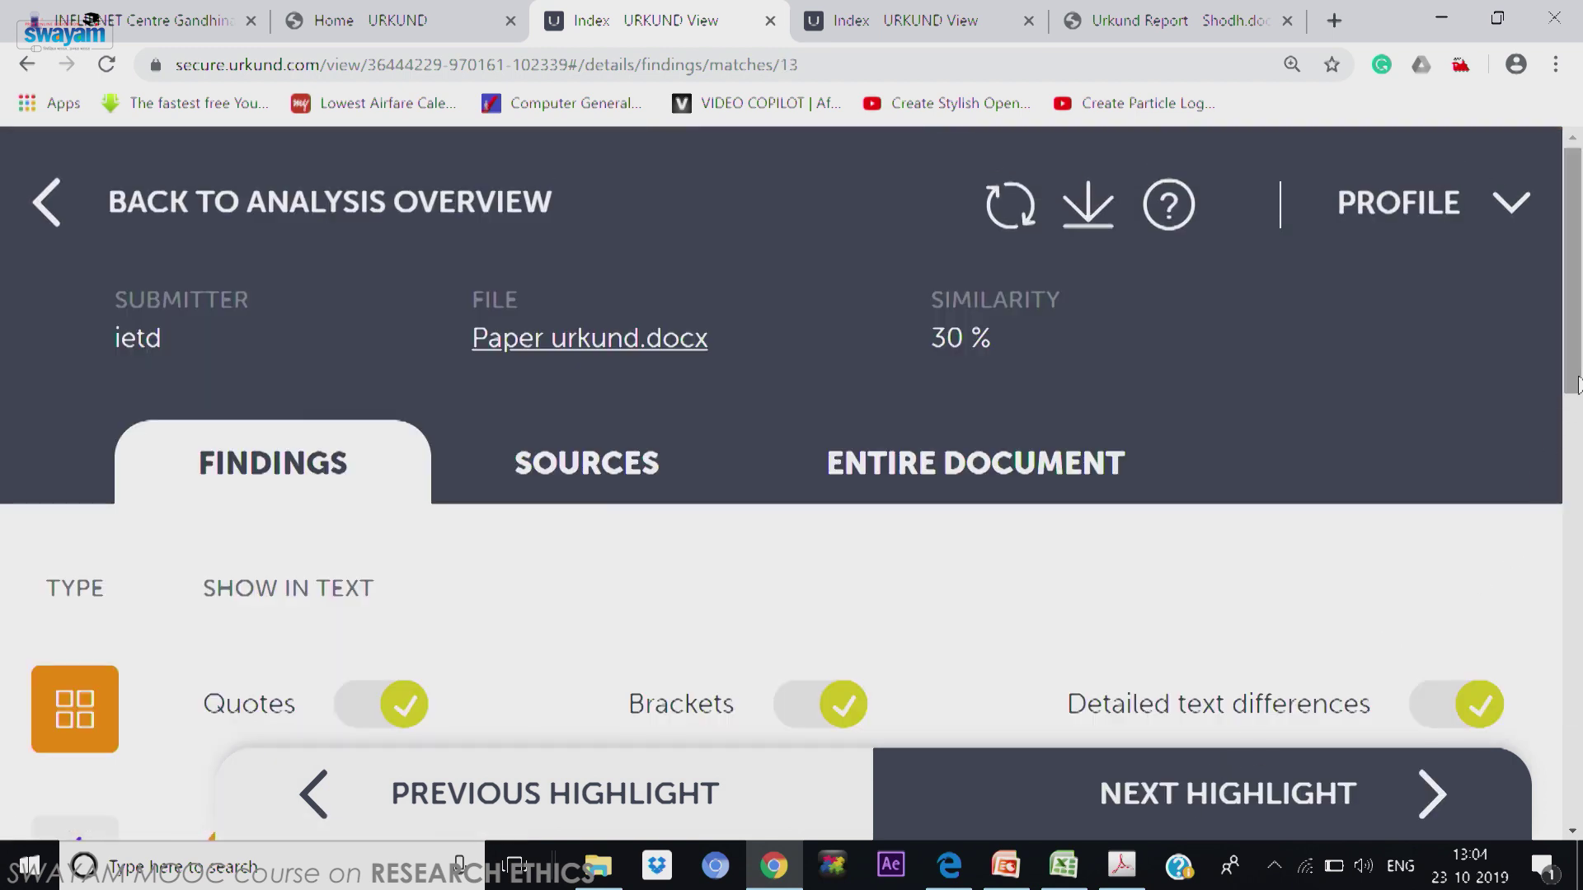
drag(1579, 371, 1578, 824)
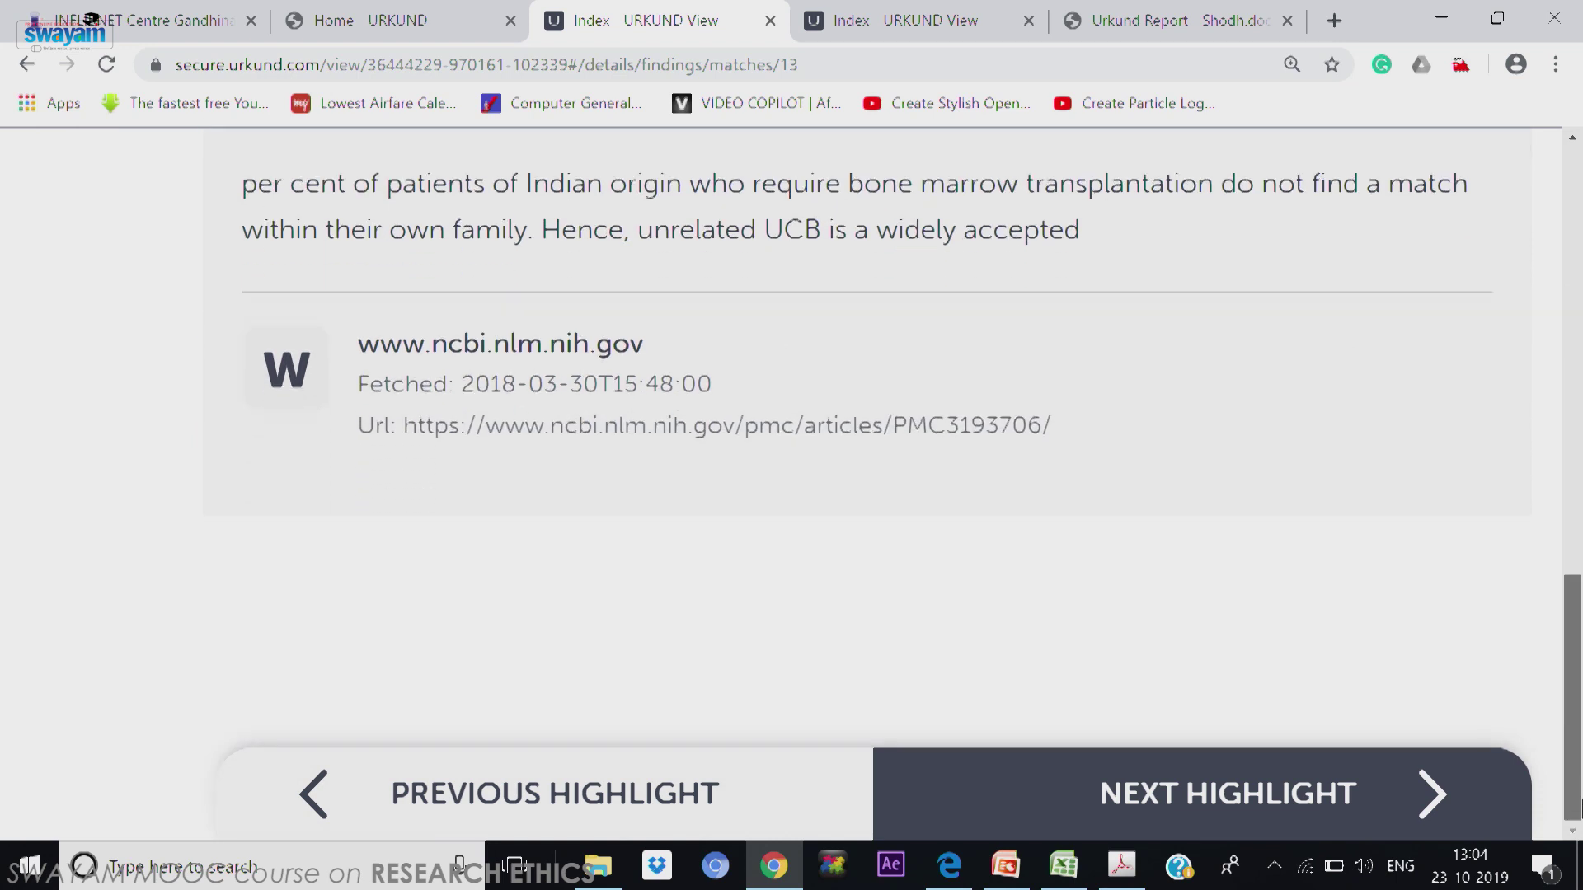
click(1279, 809)
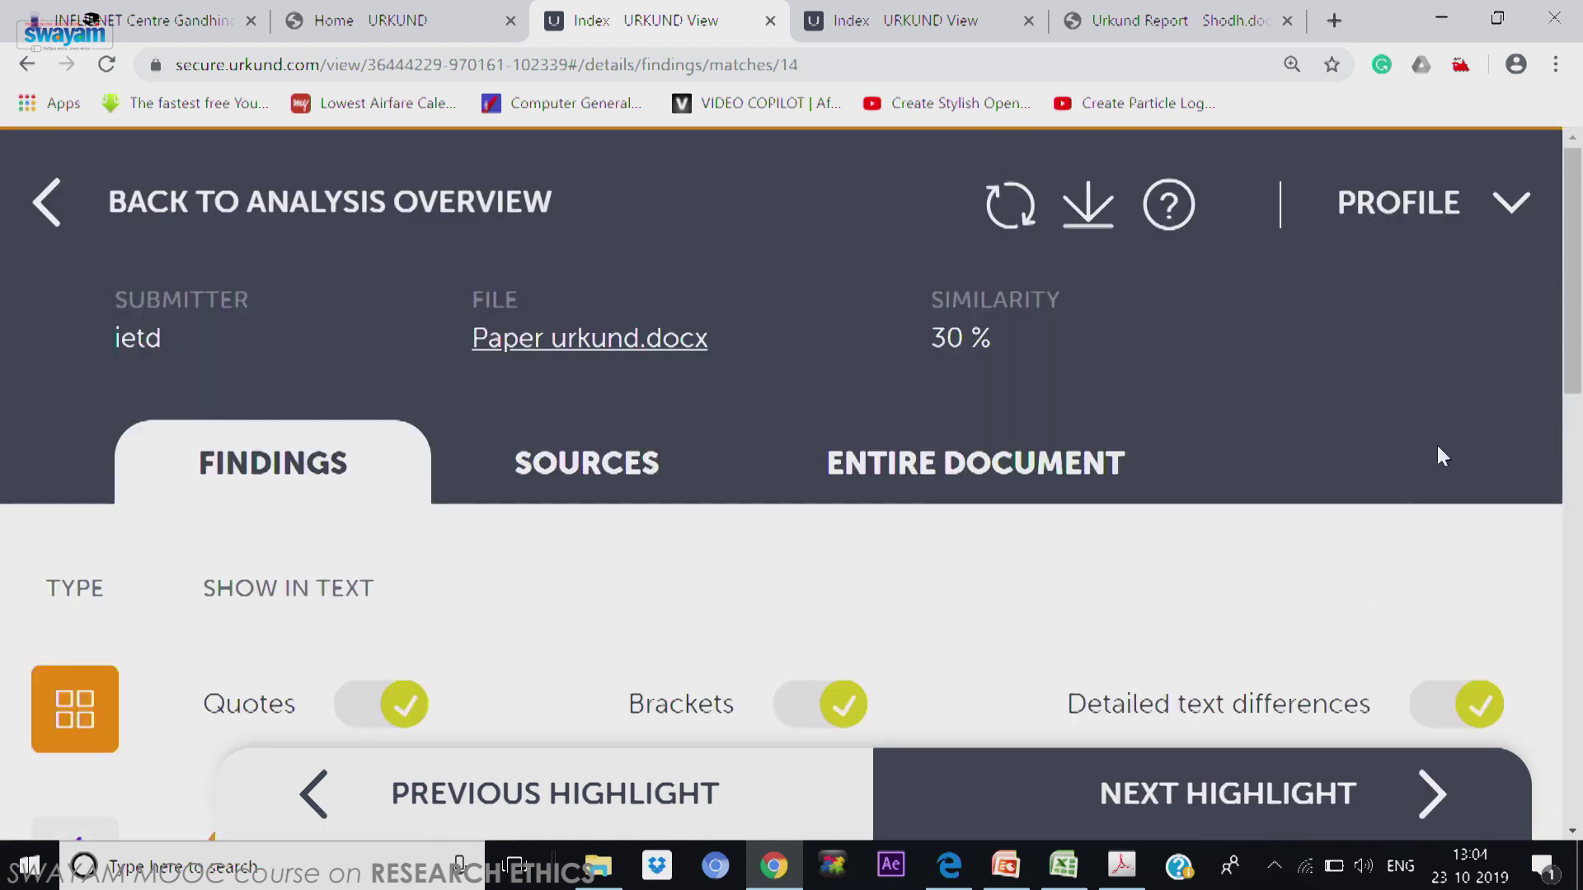
drag(1558, 343, 1580, 709)
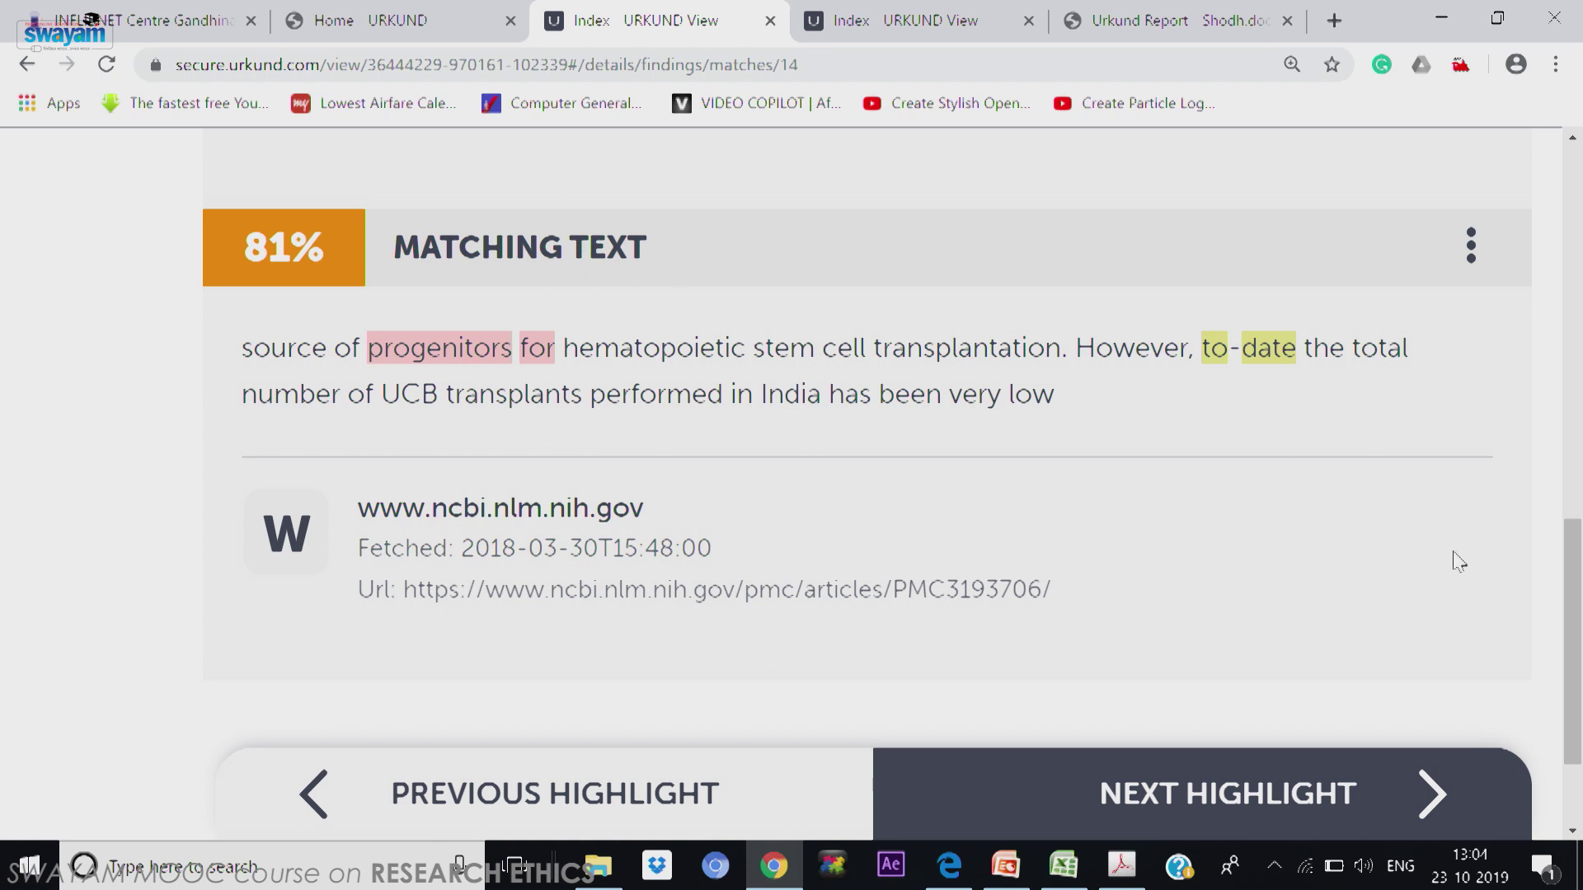
drag(1577, 650, 1580, 292)
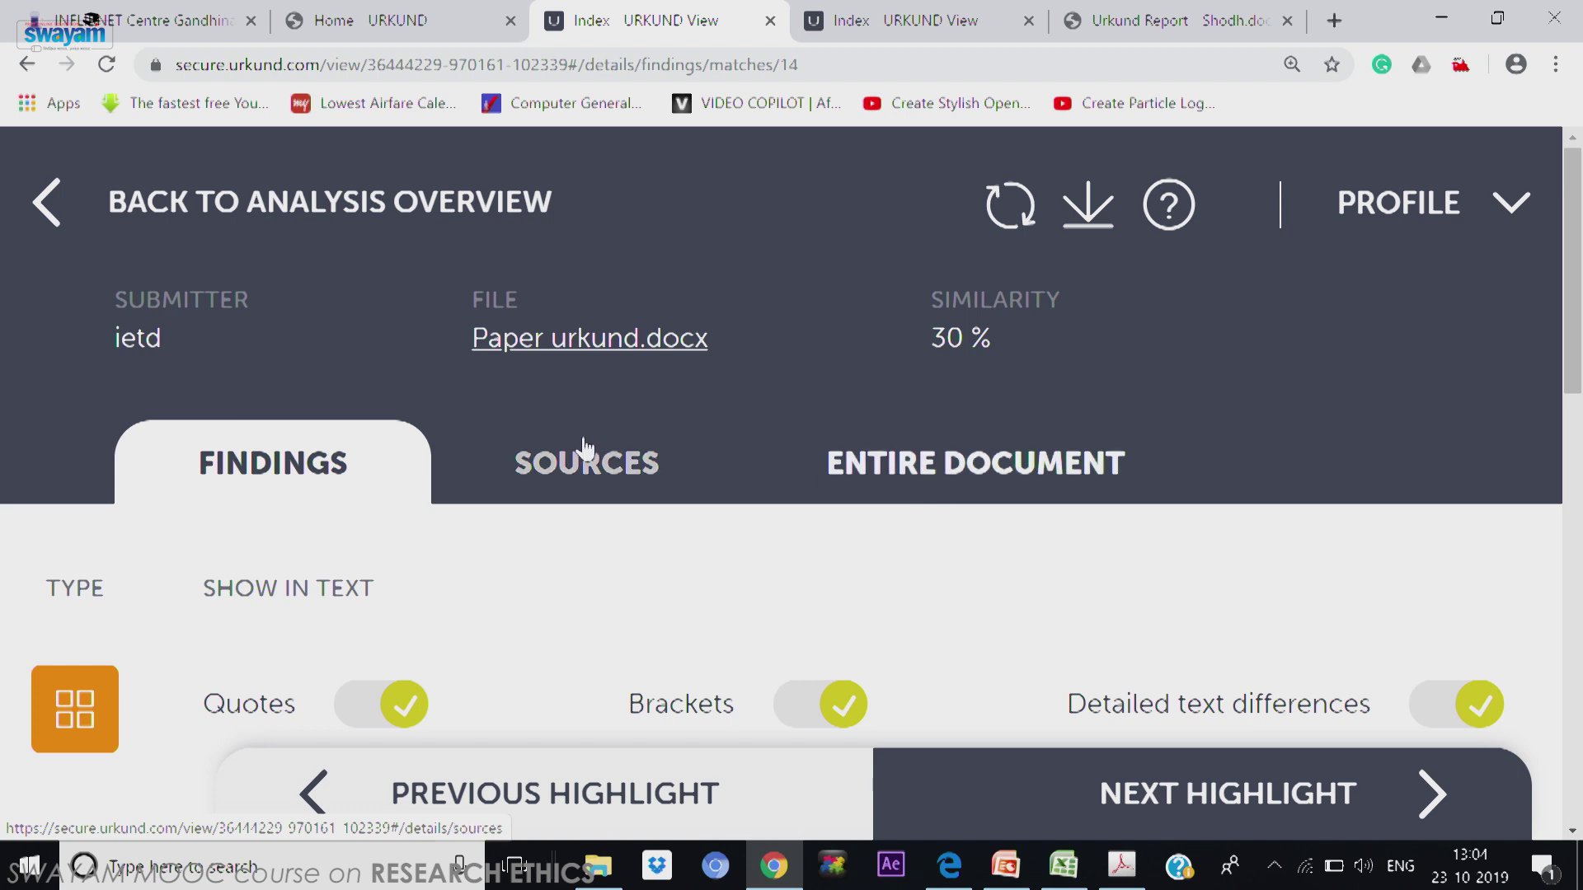
click(579, 472)
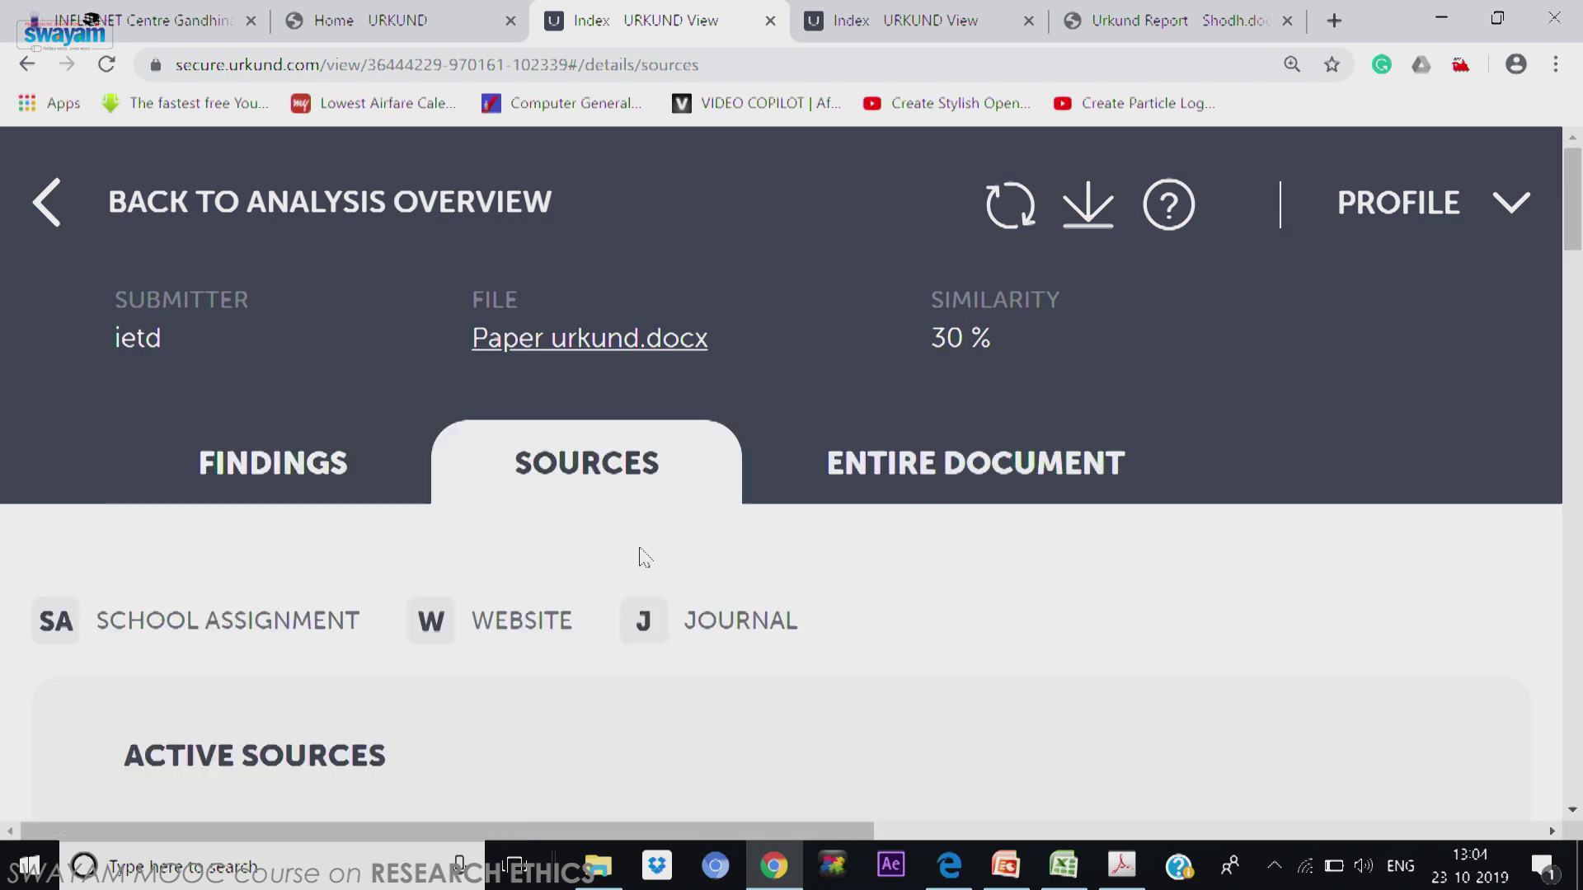
drag(1575, 230, 1578, 292)
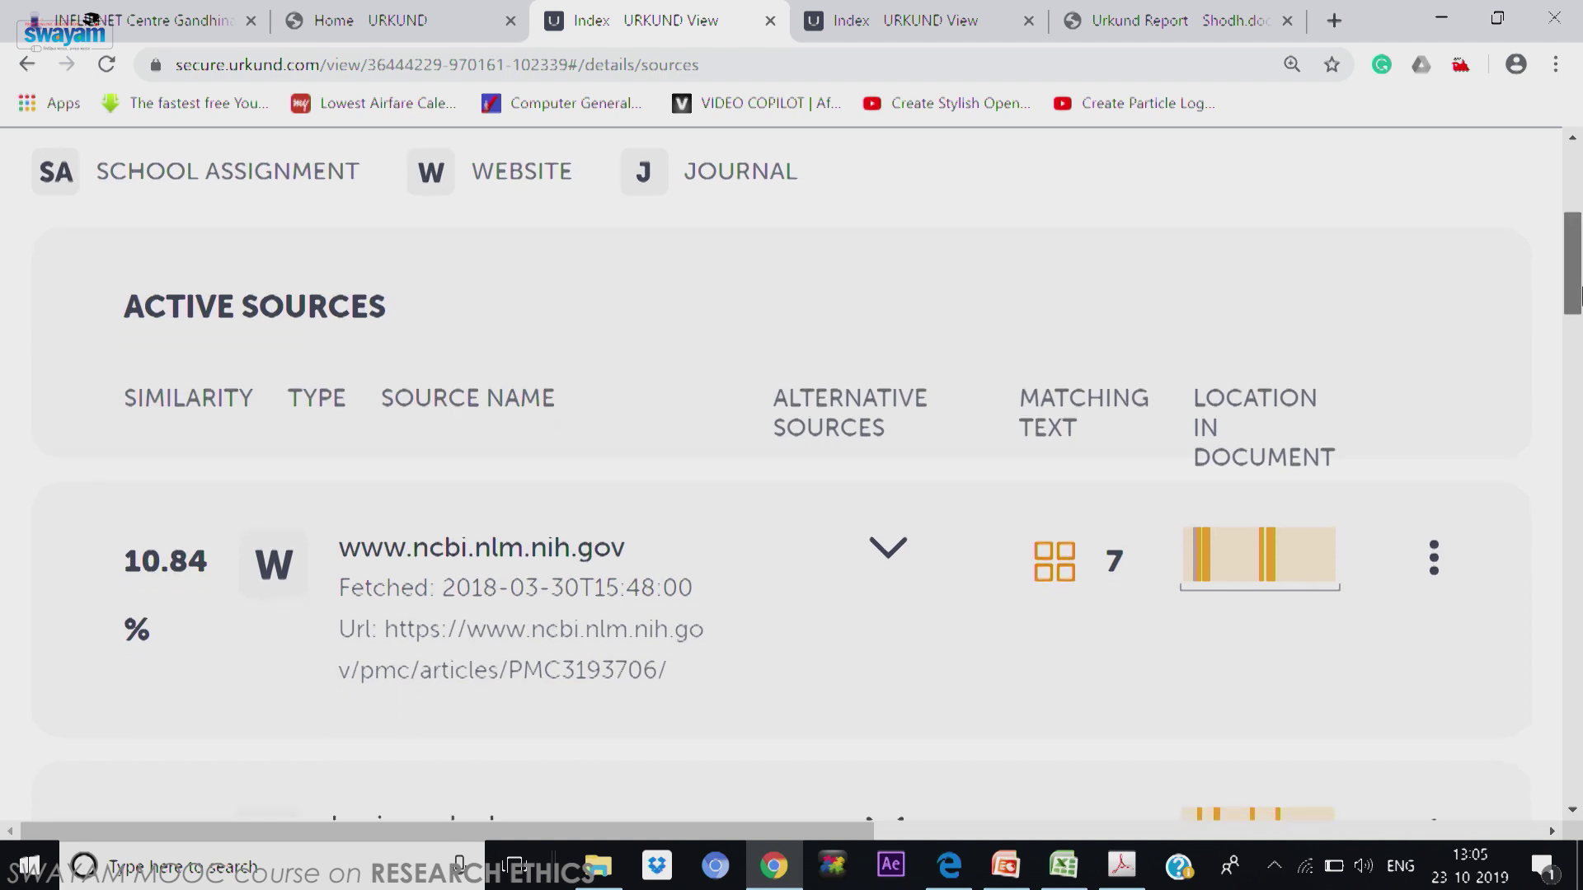
scroll(1290, 332, down, 2)
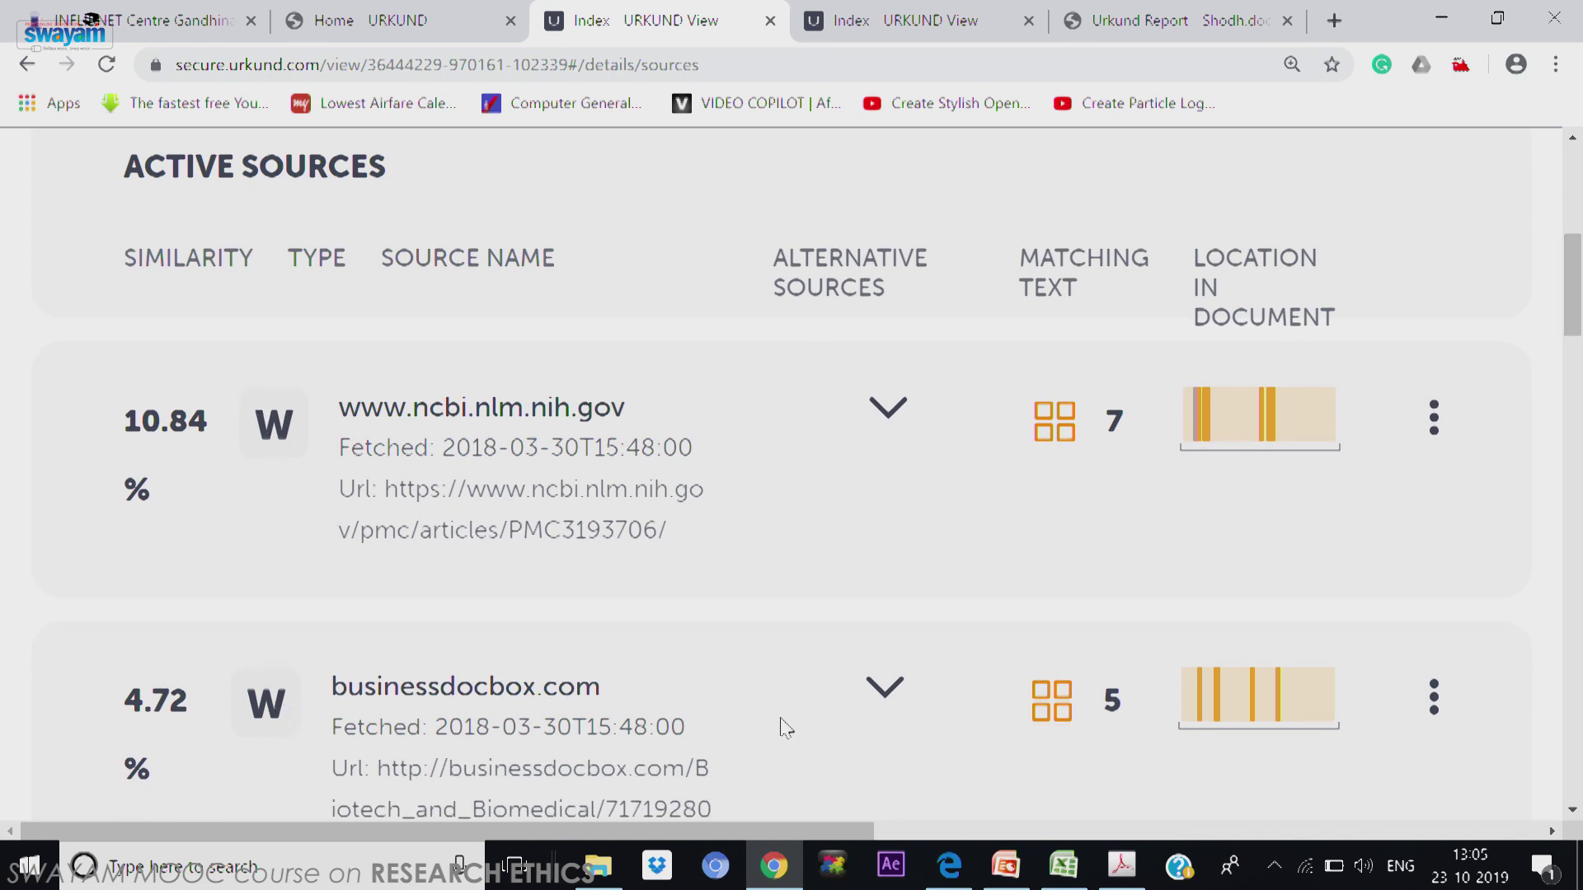
drag(1579, 323, 1577, 239)
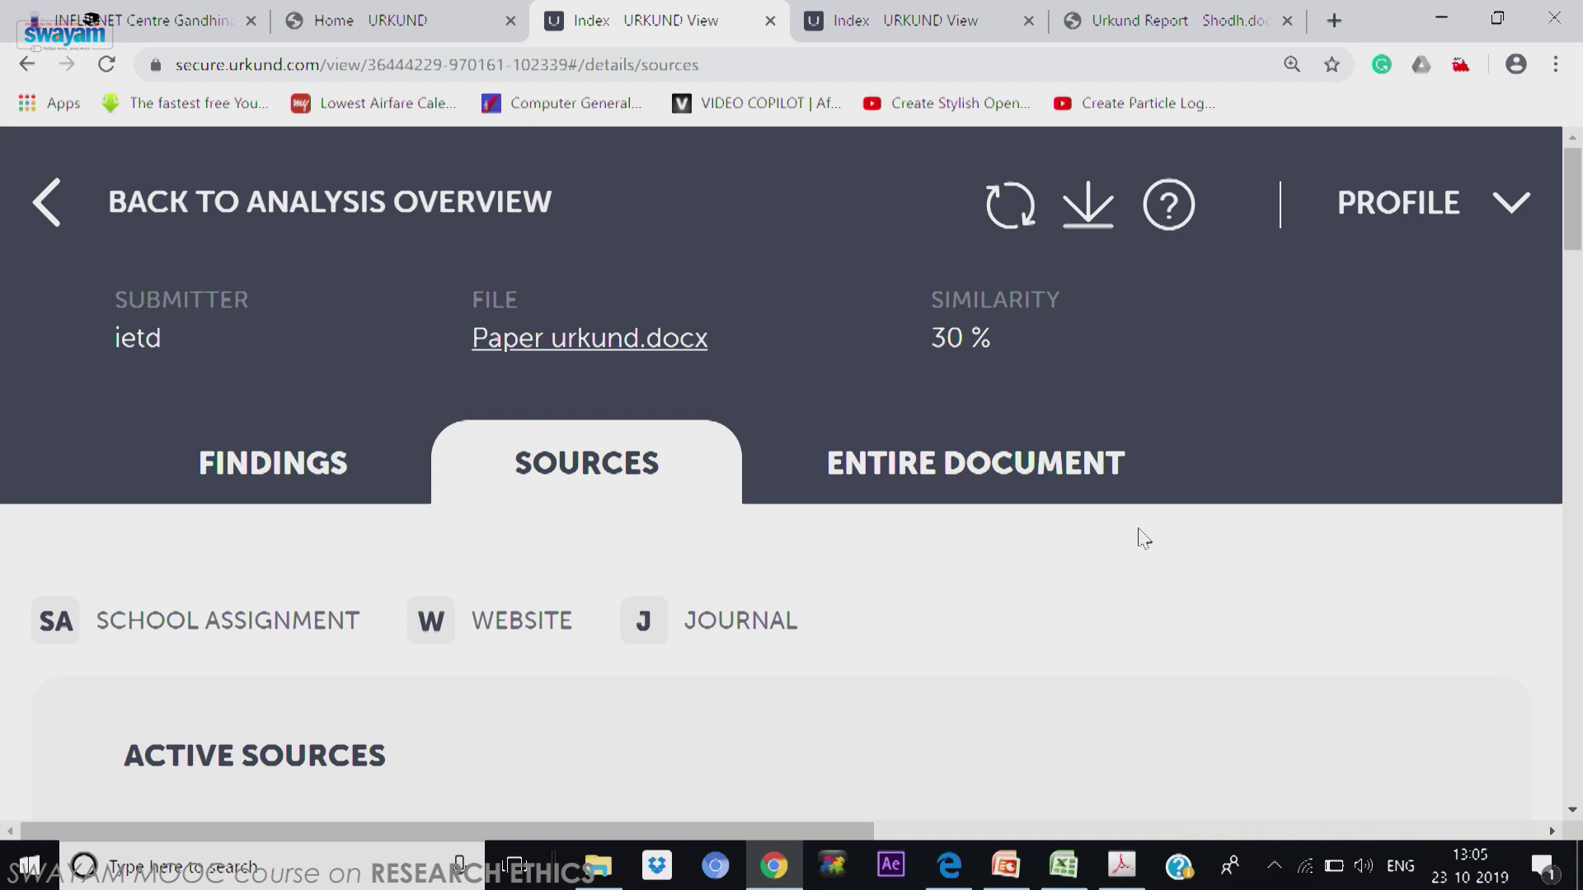
Step: Display the ENTIRE DOCUMENT text and scroll through its highlighted matches and citations
click(1011, 466)
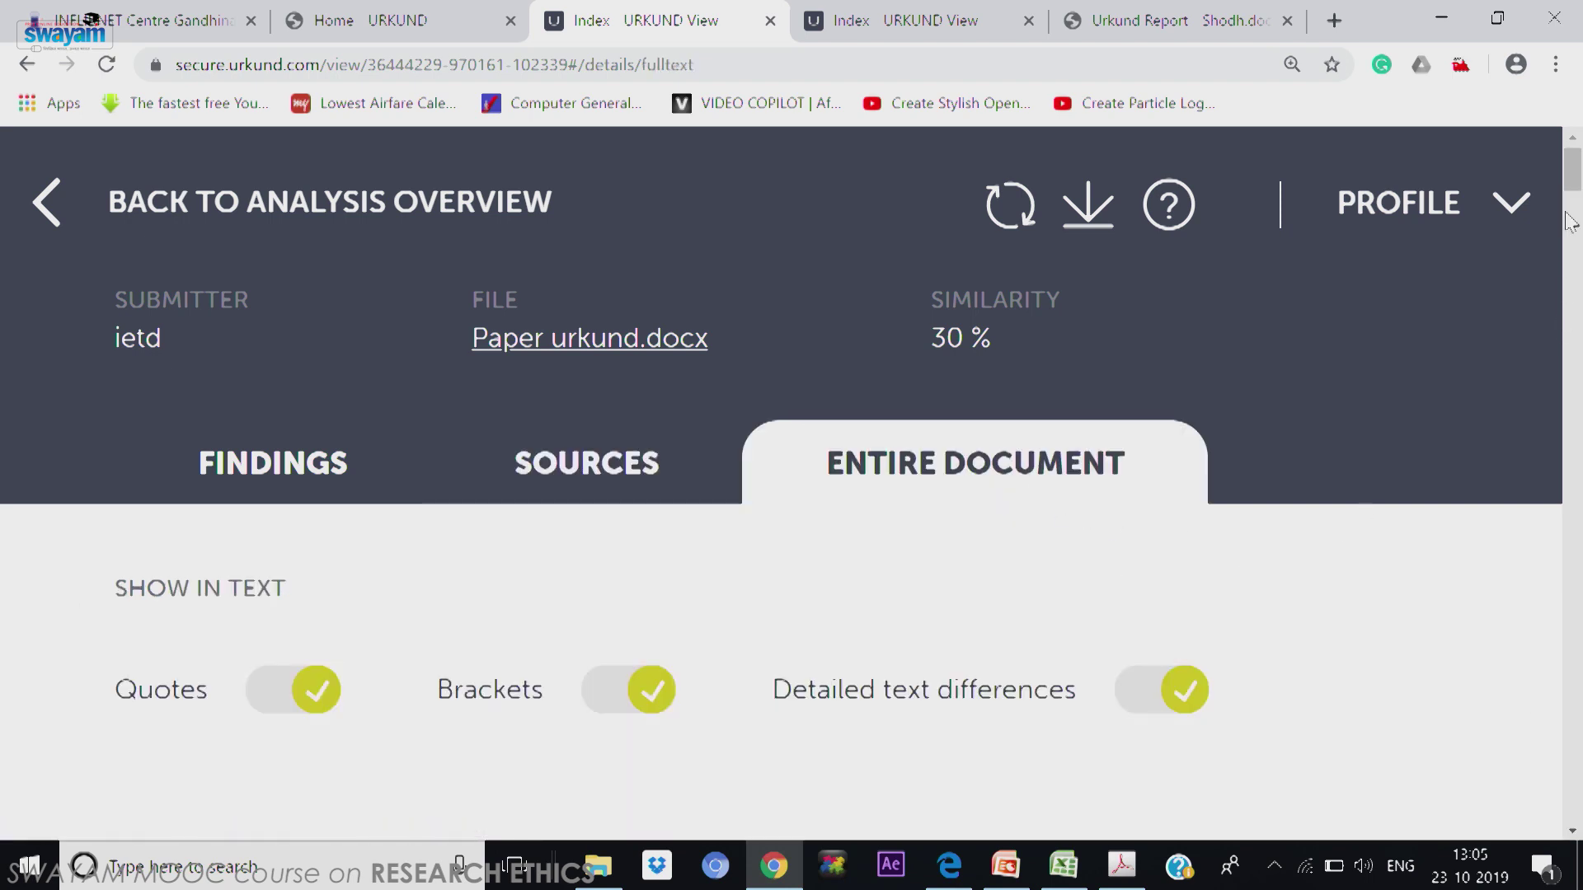
drag(1574, 173, 1575, 199)
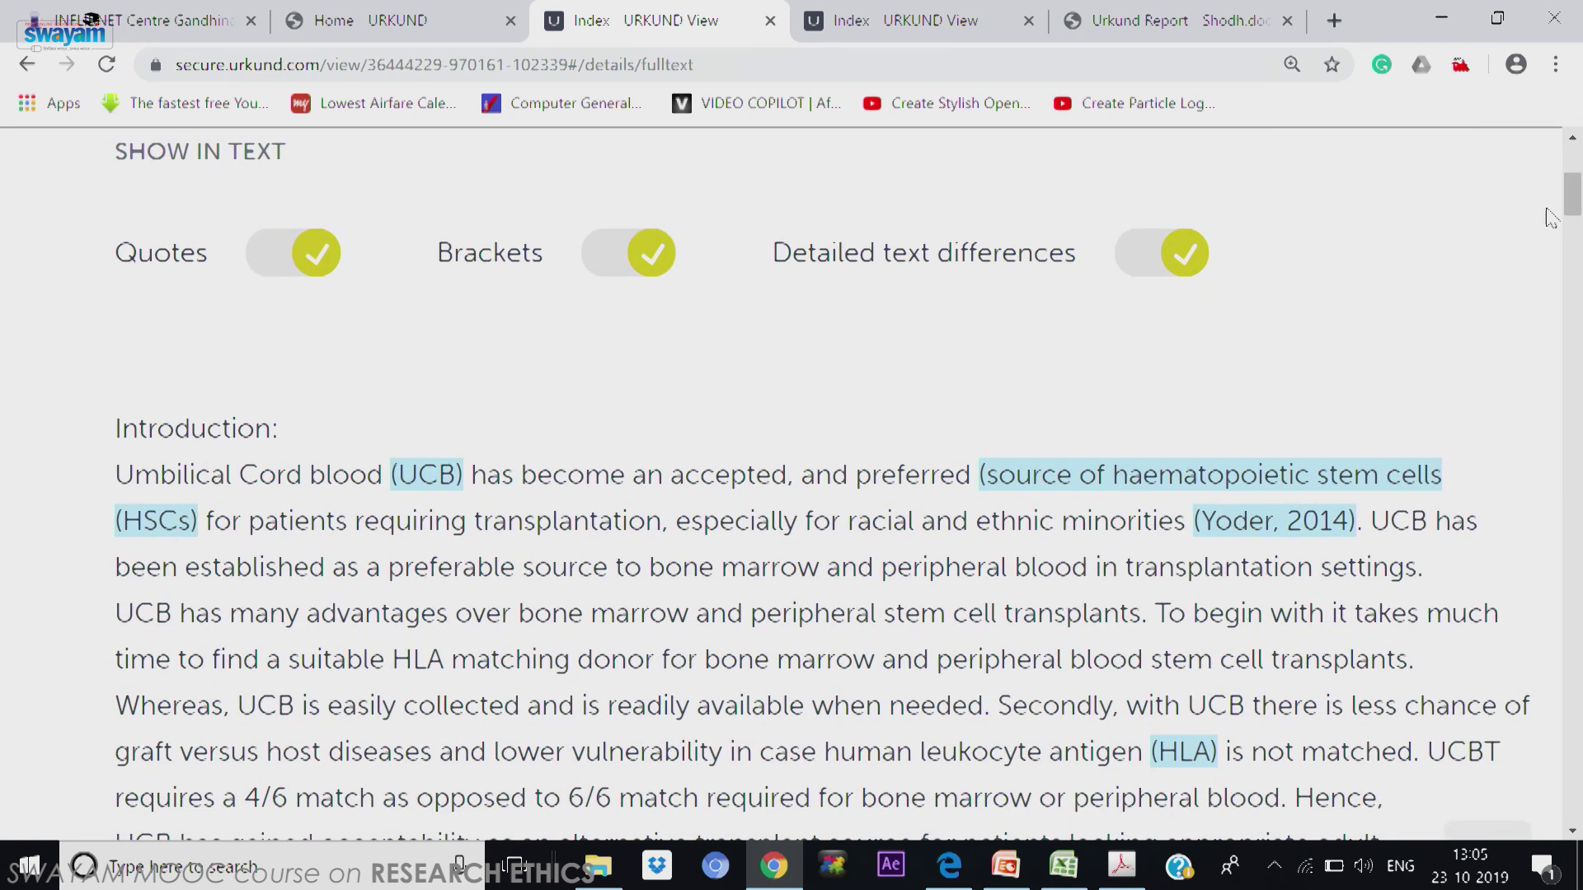
mouse_move(1575, 211)
mouse_down()
mouse_move(1576, 239)
mouse_move(1574, 216)
mouse_up()
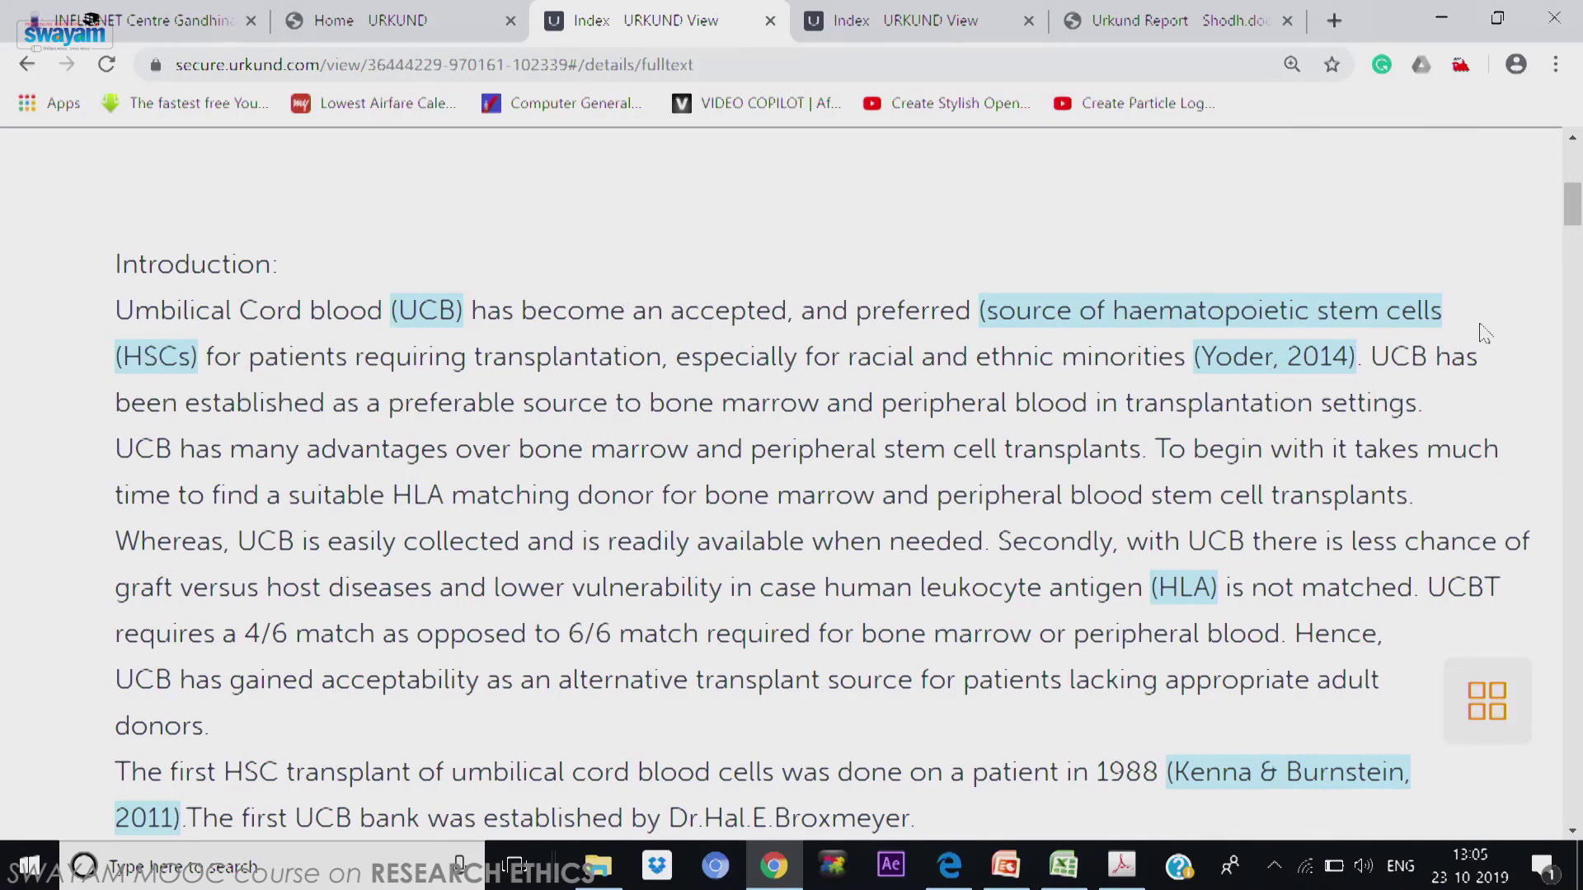
mouse_move(1575, 213)
mouse_down()
mouse_move(1574, 257)
mouse_move(1575, 221)
mouse_up()
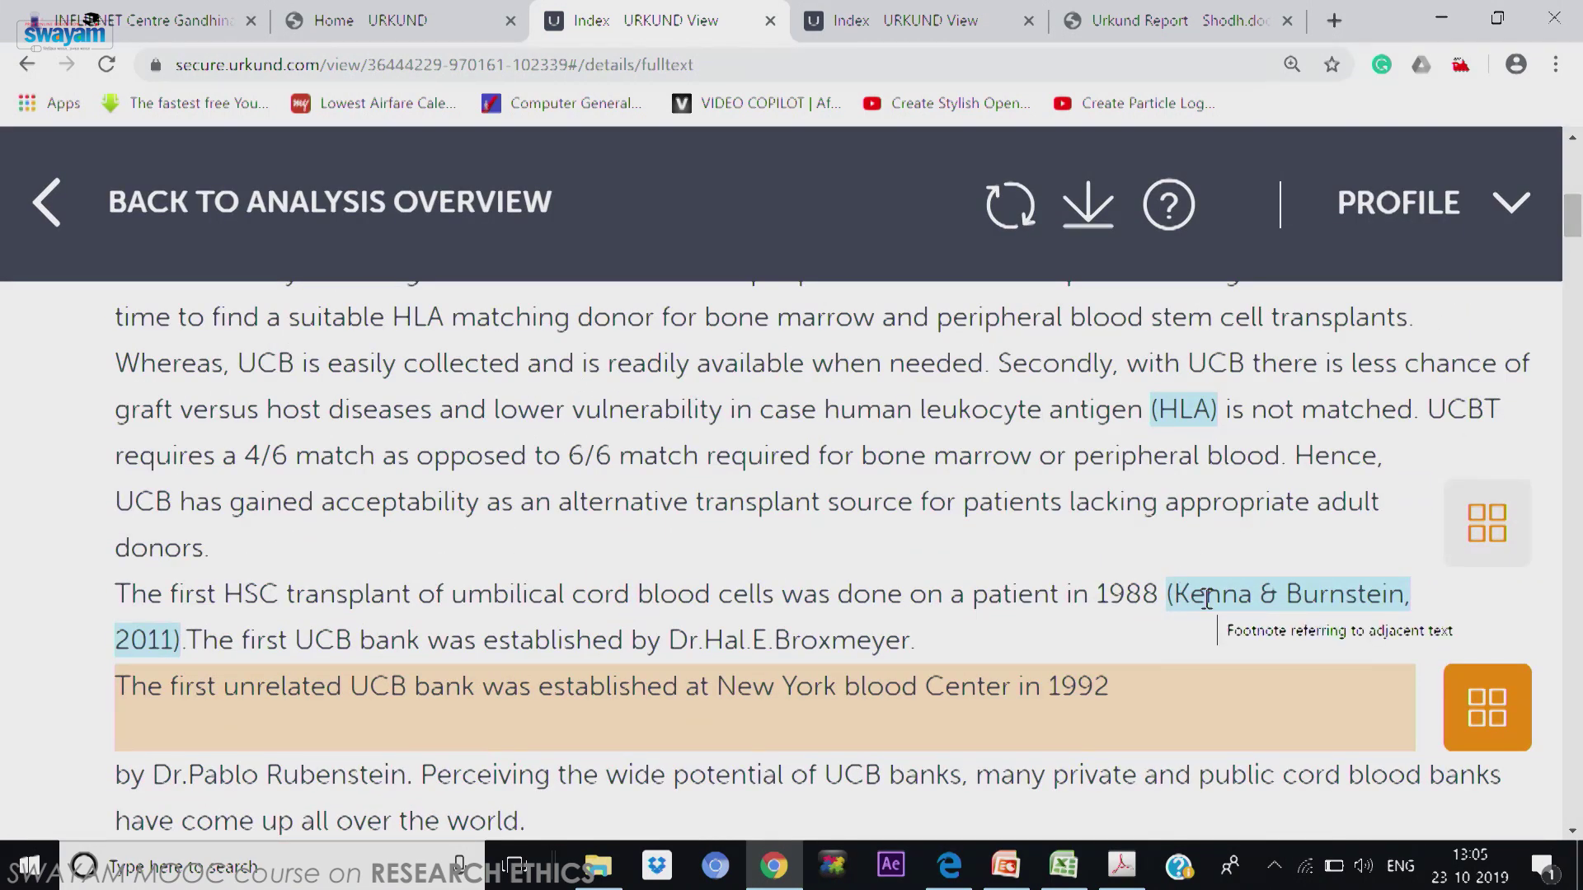
Step: Exclude the New York blood Center sentence's match from the analysis
click(1480, 695)
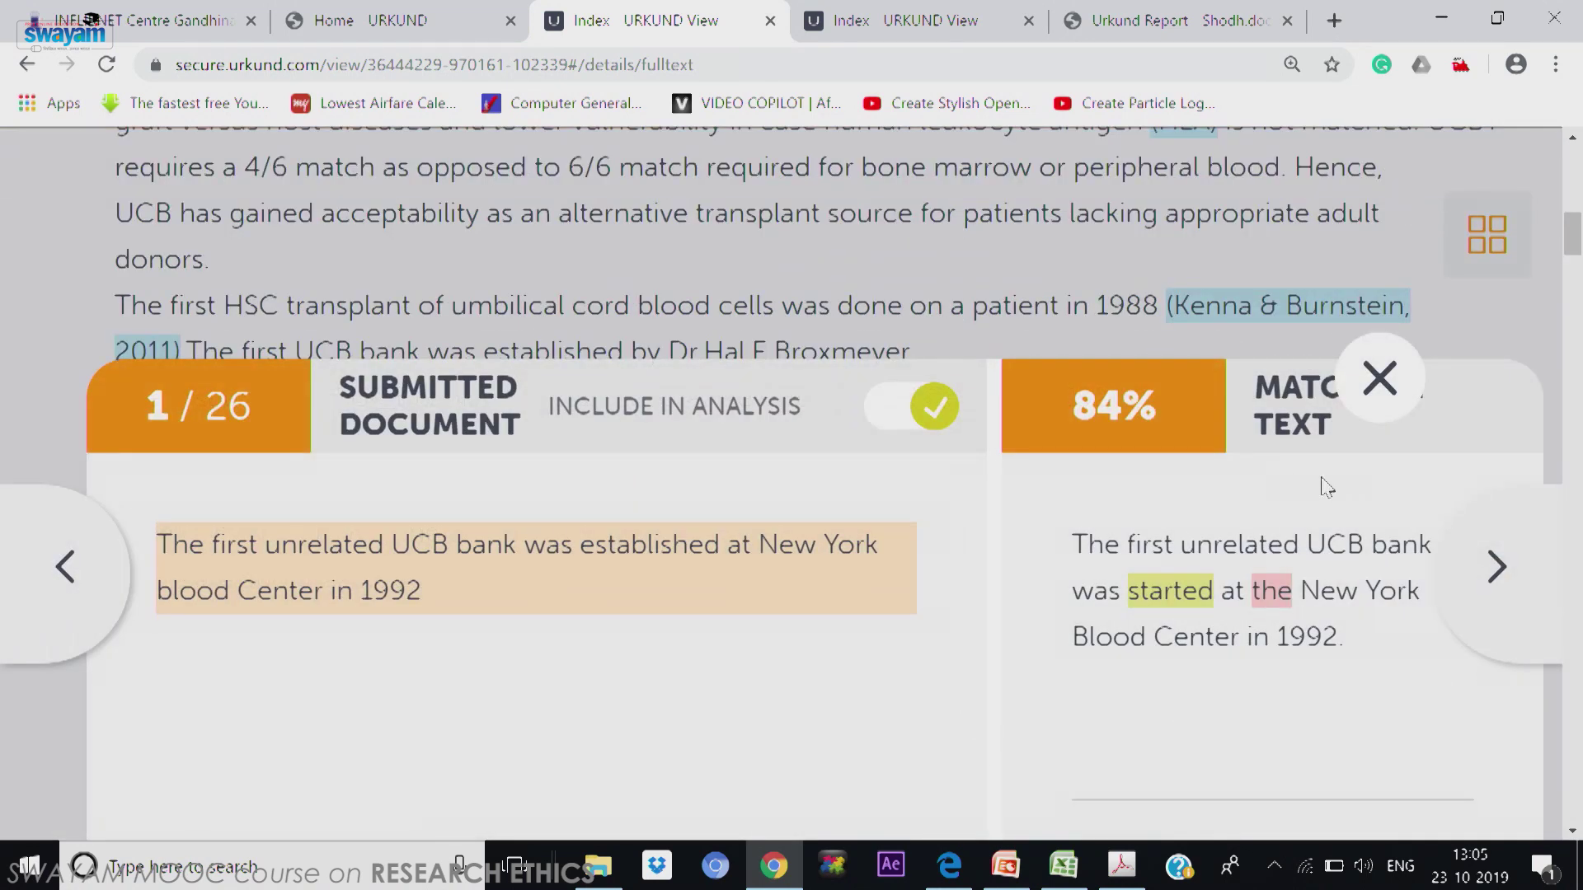
click(1375, 381)
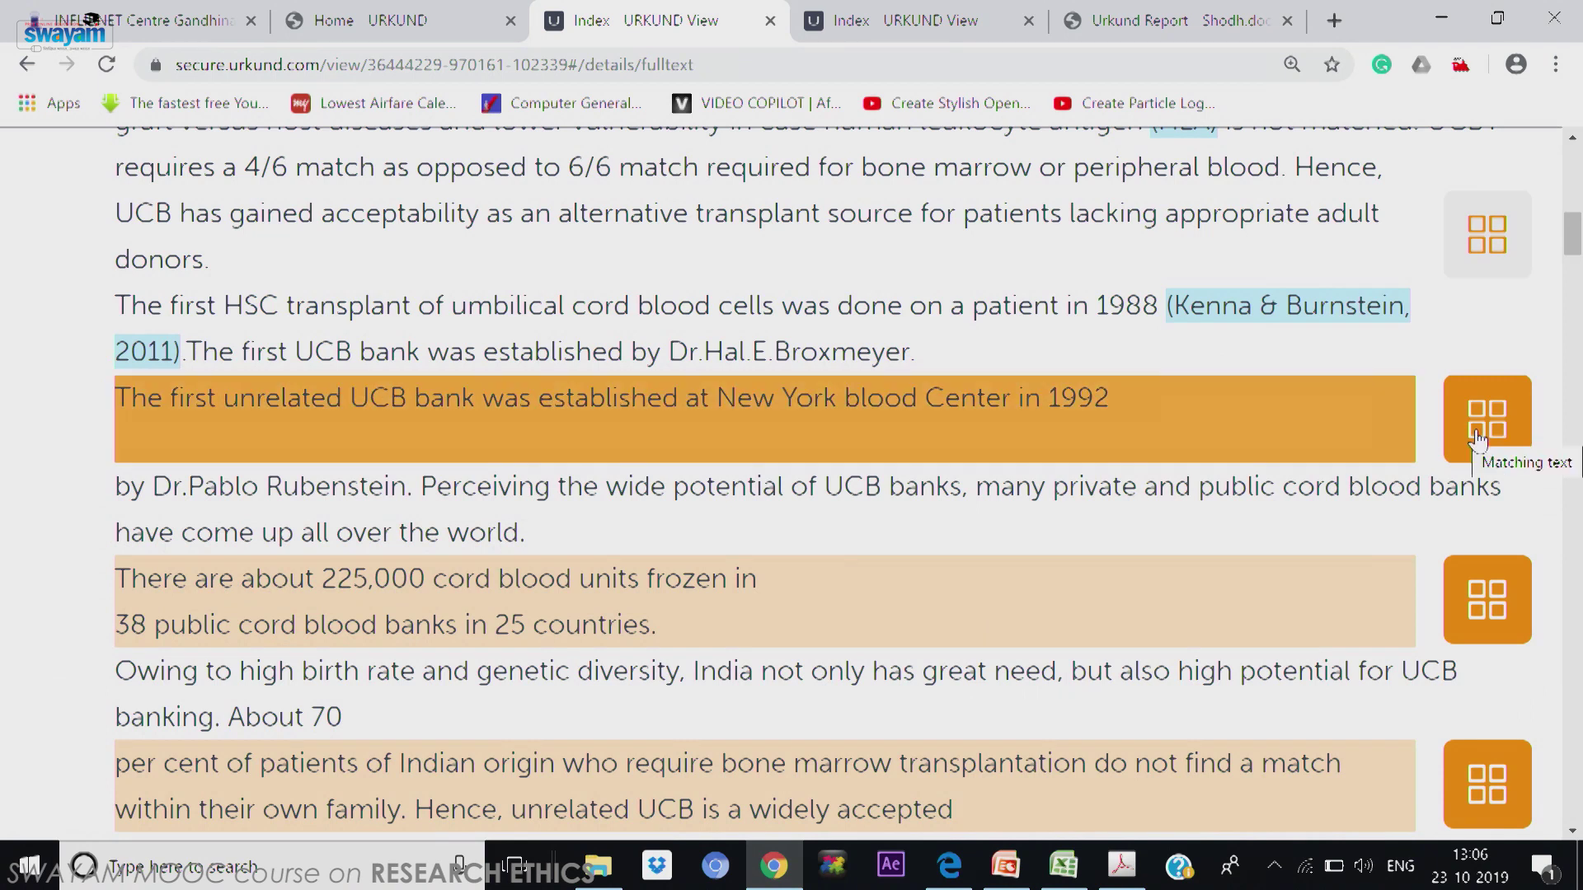
drag(1577, 246, 1577, 239)
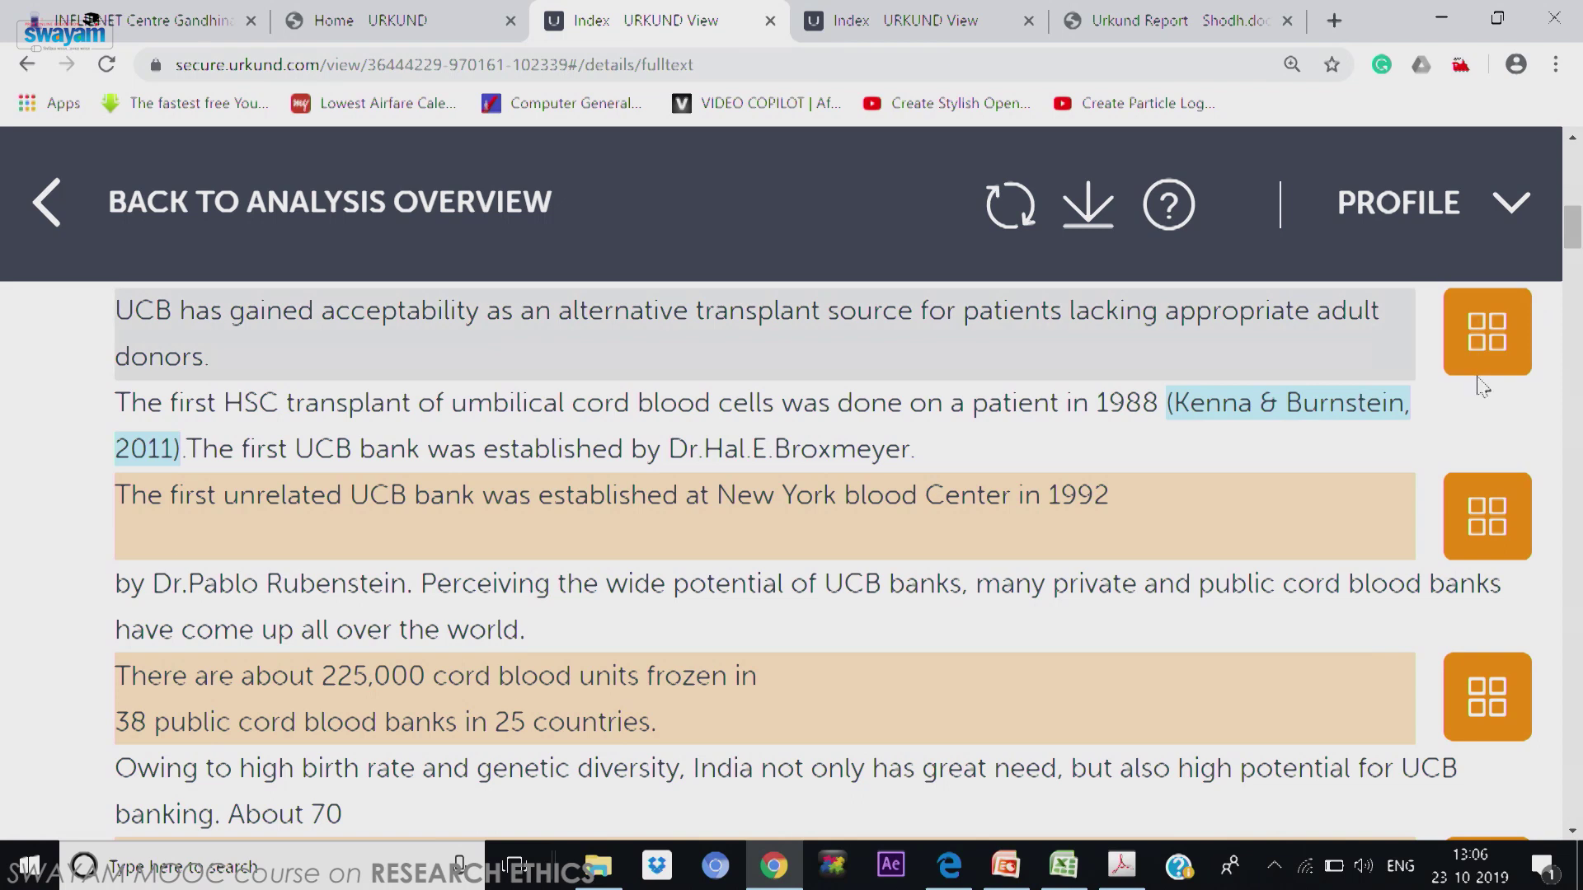
click(1479, 527)
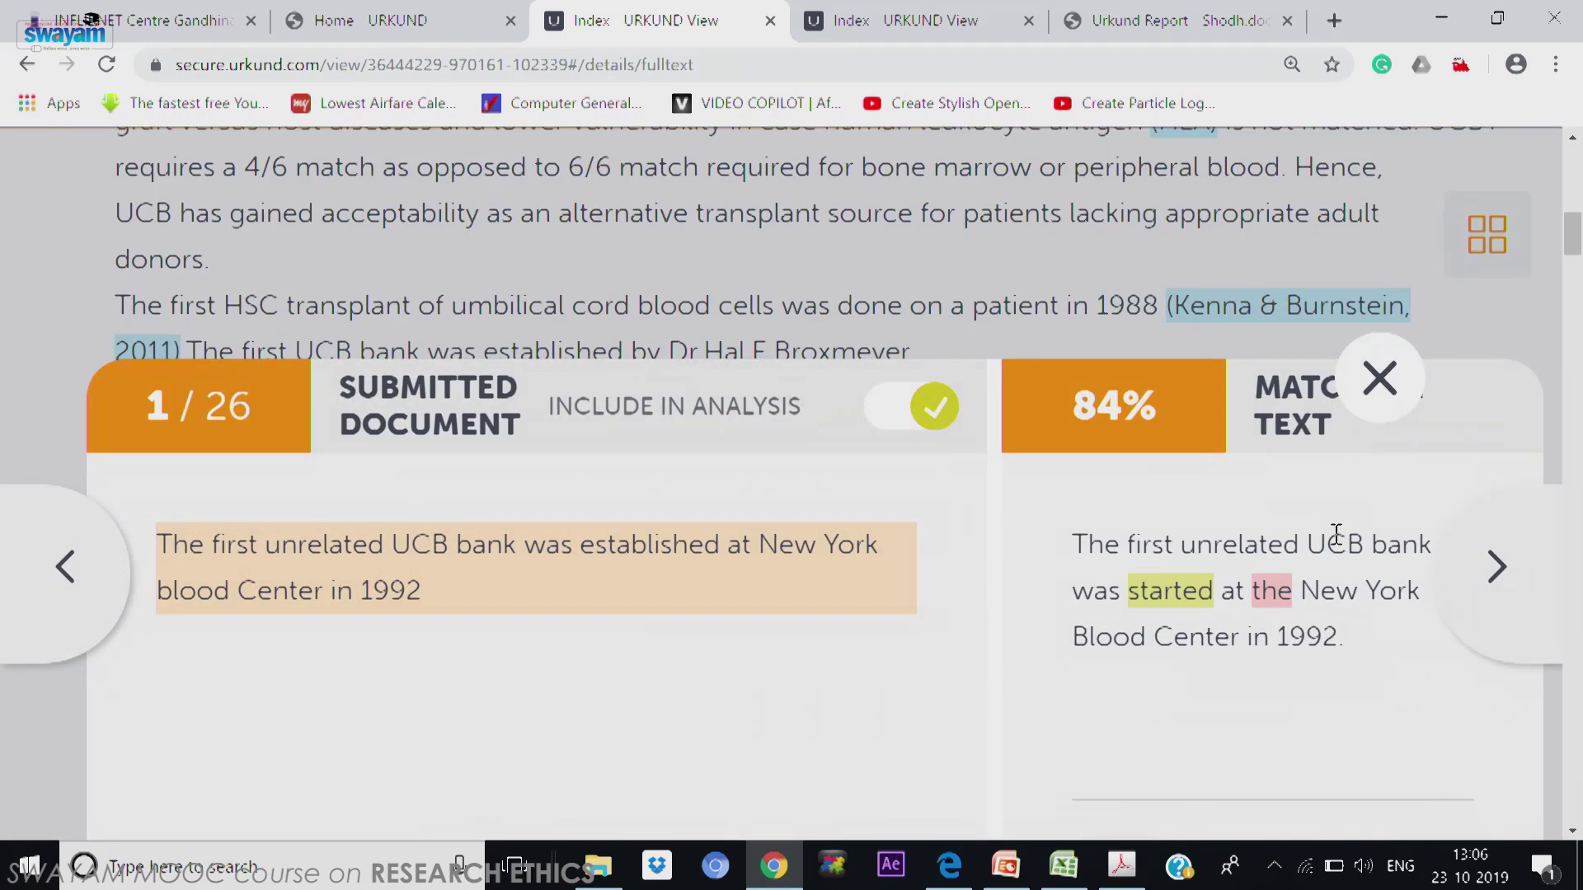
click(1381, 397)
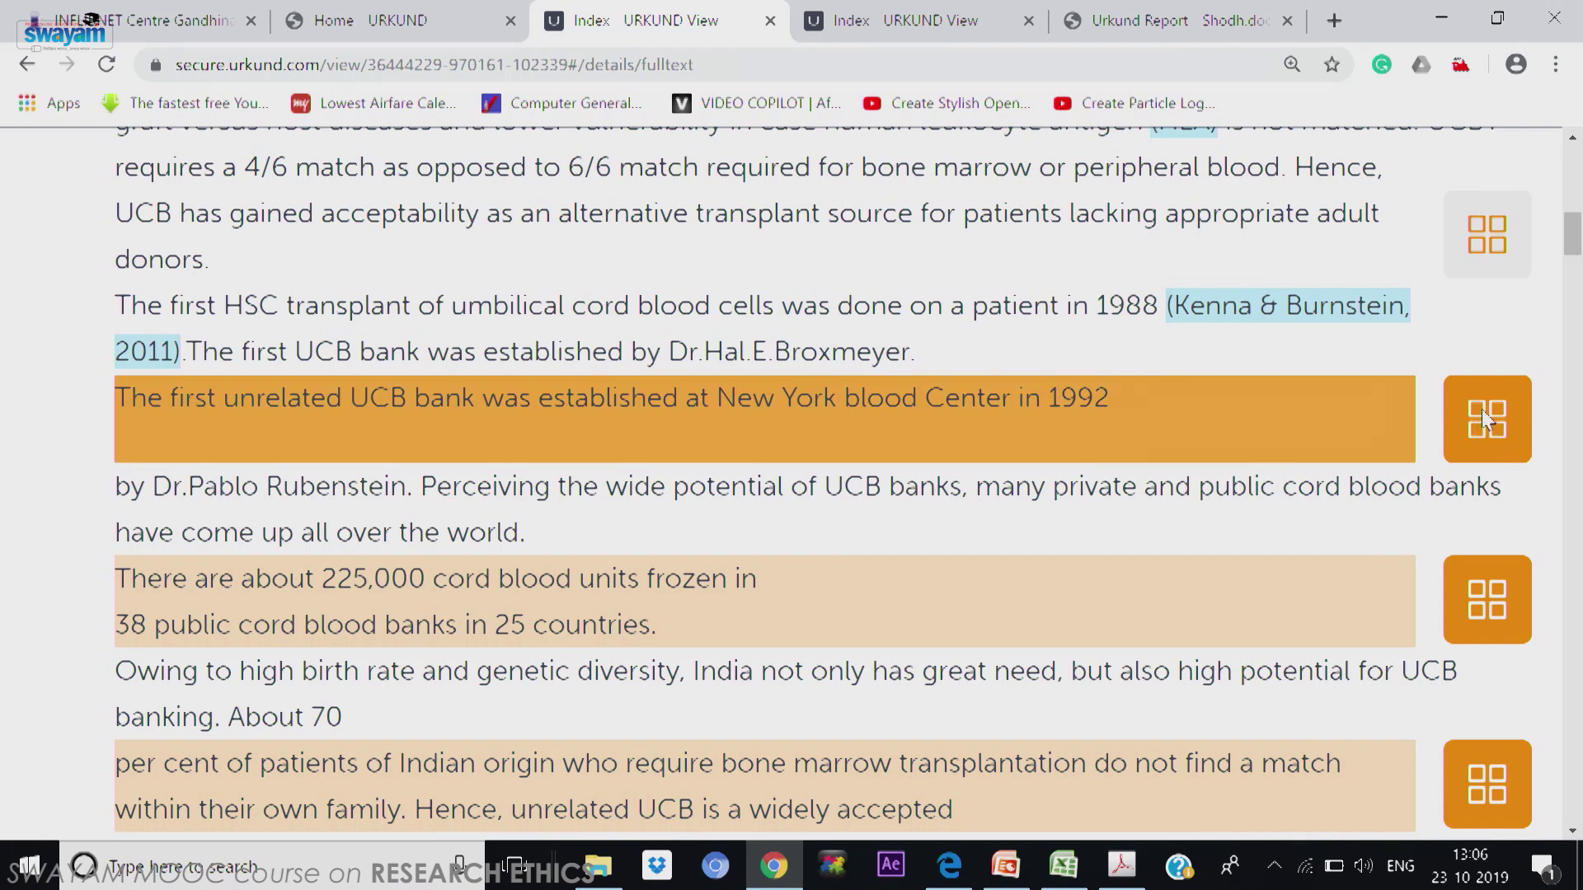
click(1471, 425)
click(1379, 383)
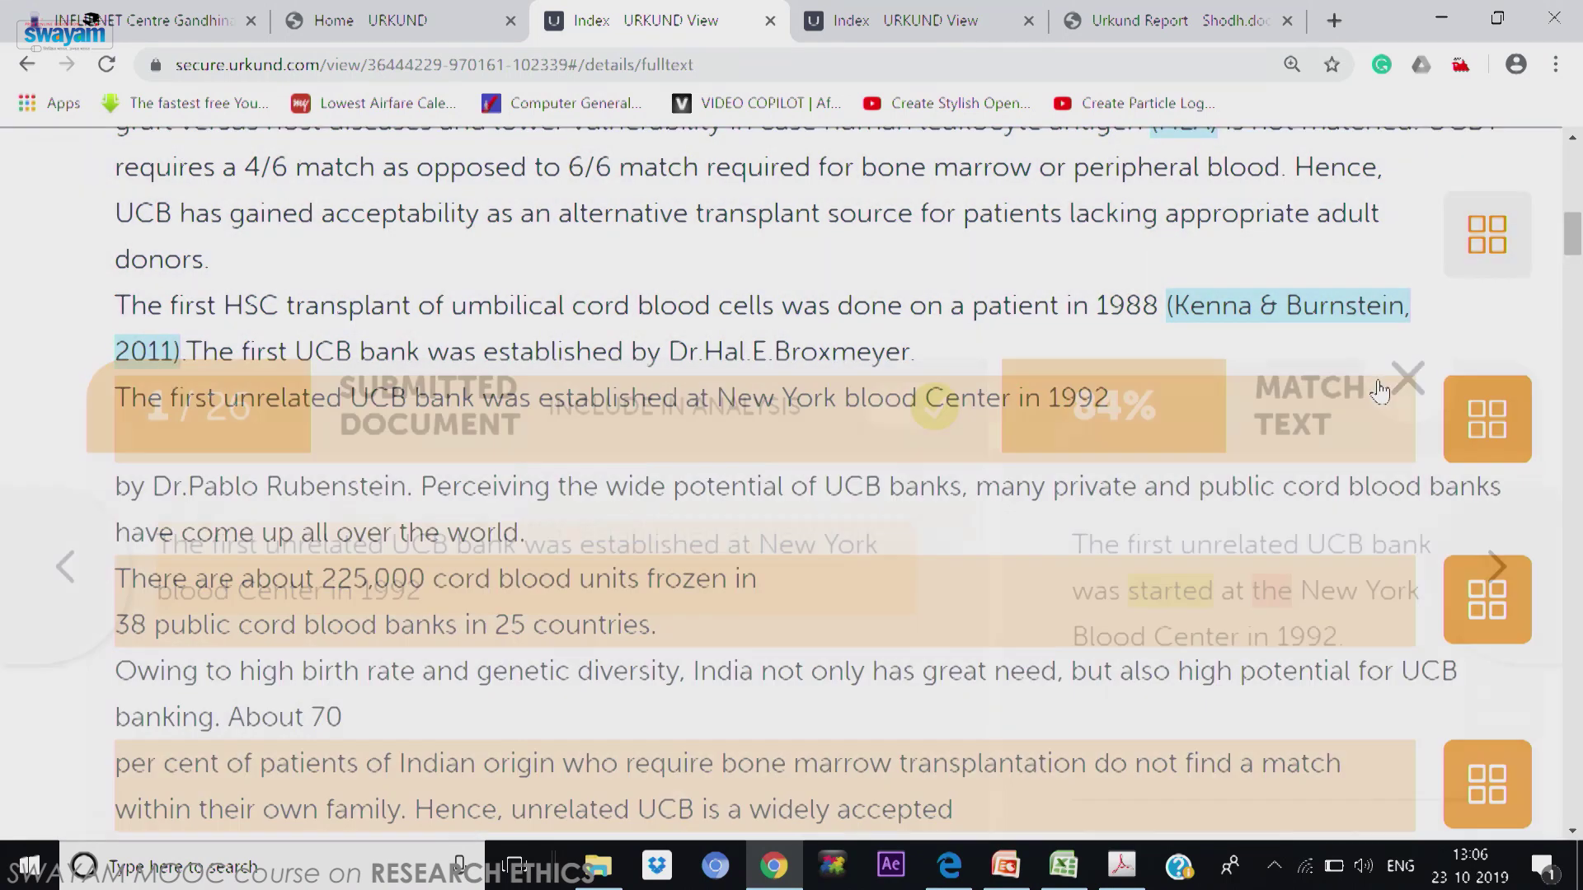
click(1481, 416)
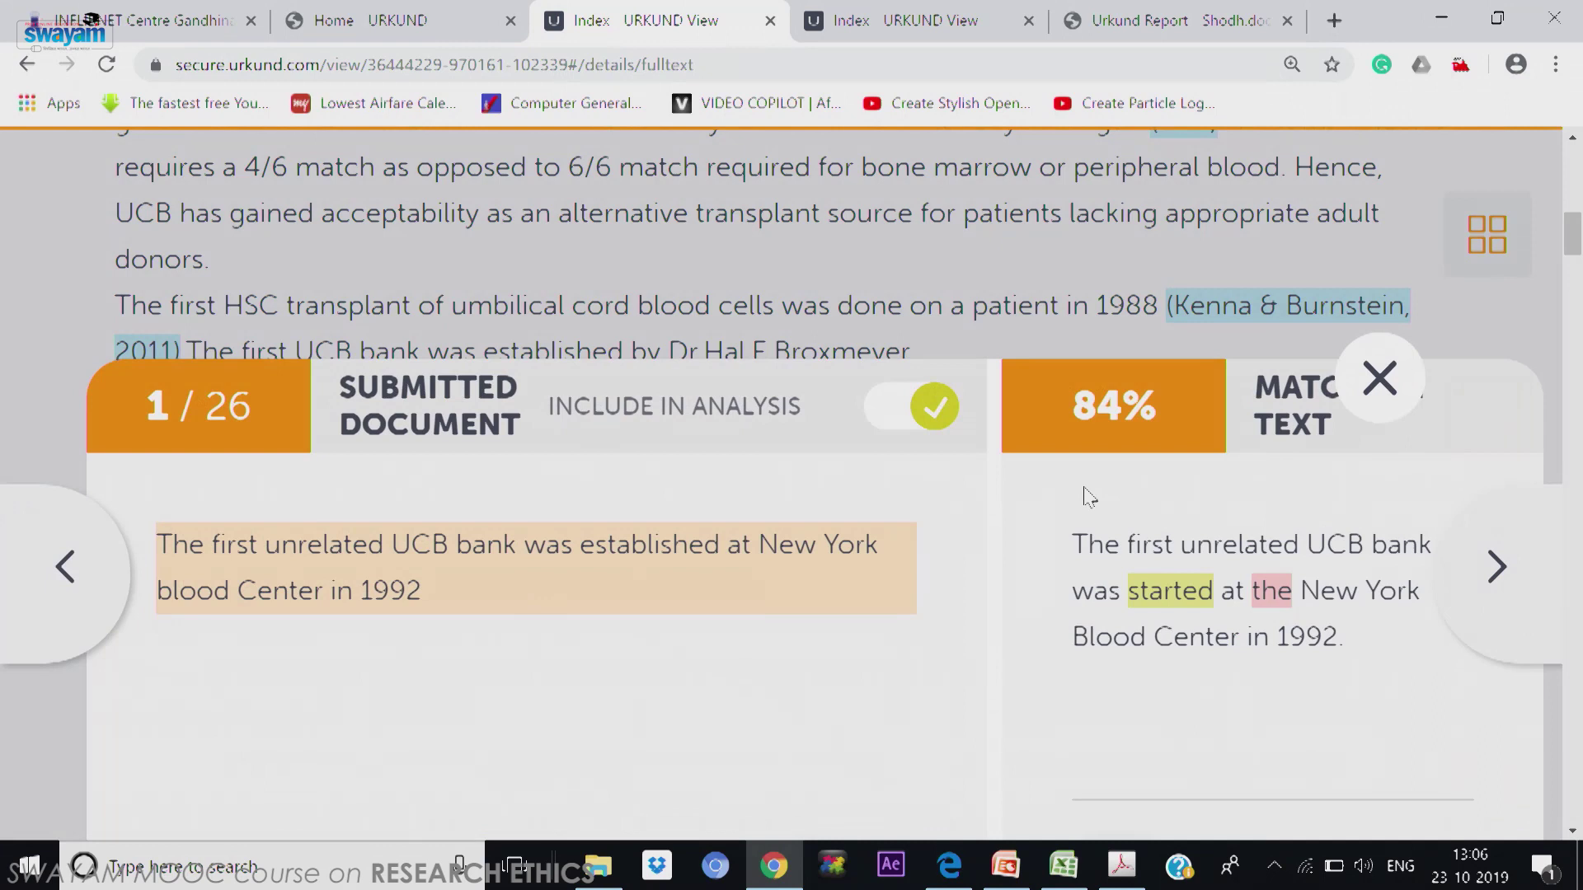
click(888, 416)
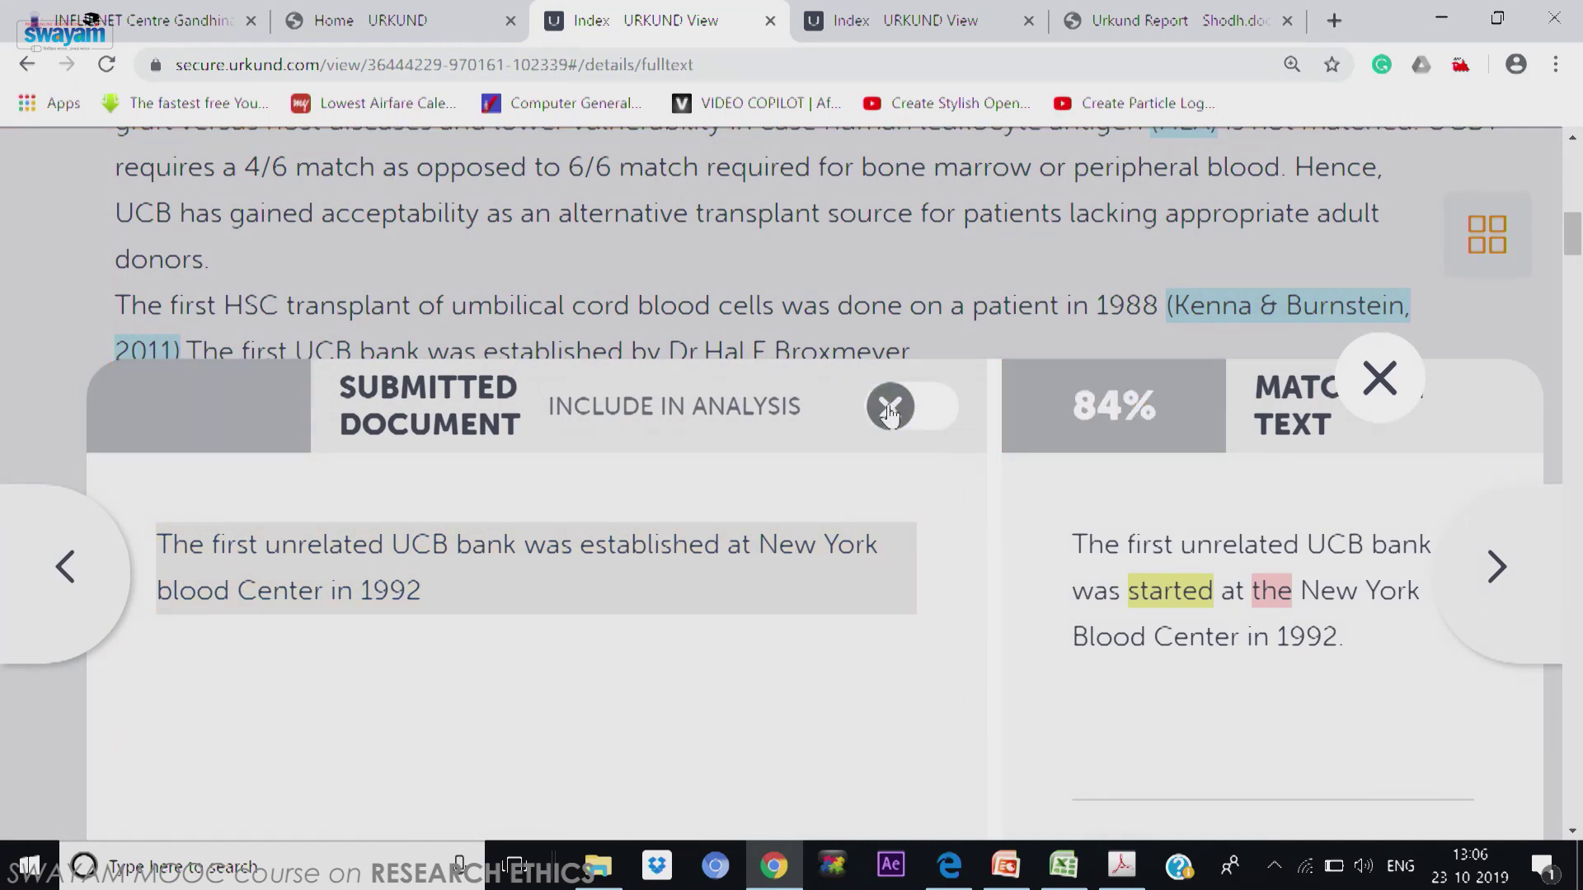
click(1393, 385)
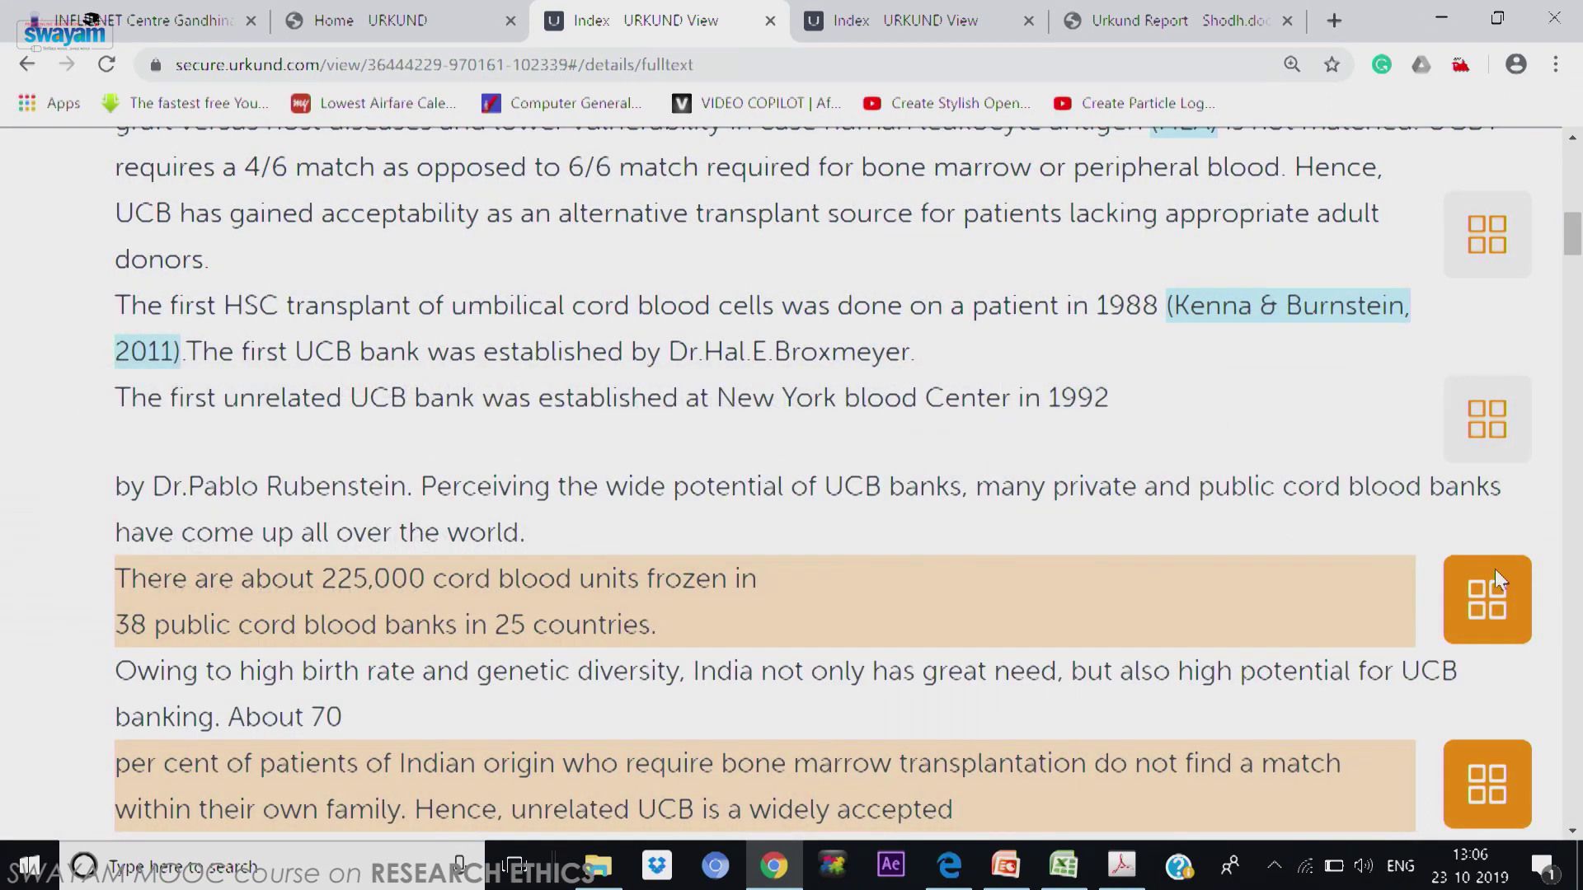
Step: Exclude the 225,000 cord blood units sentence's match and close its comparison
click(1498, 610)
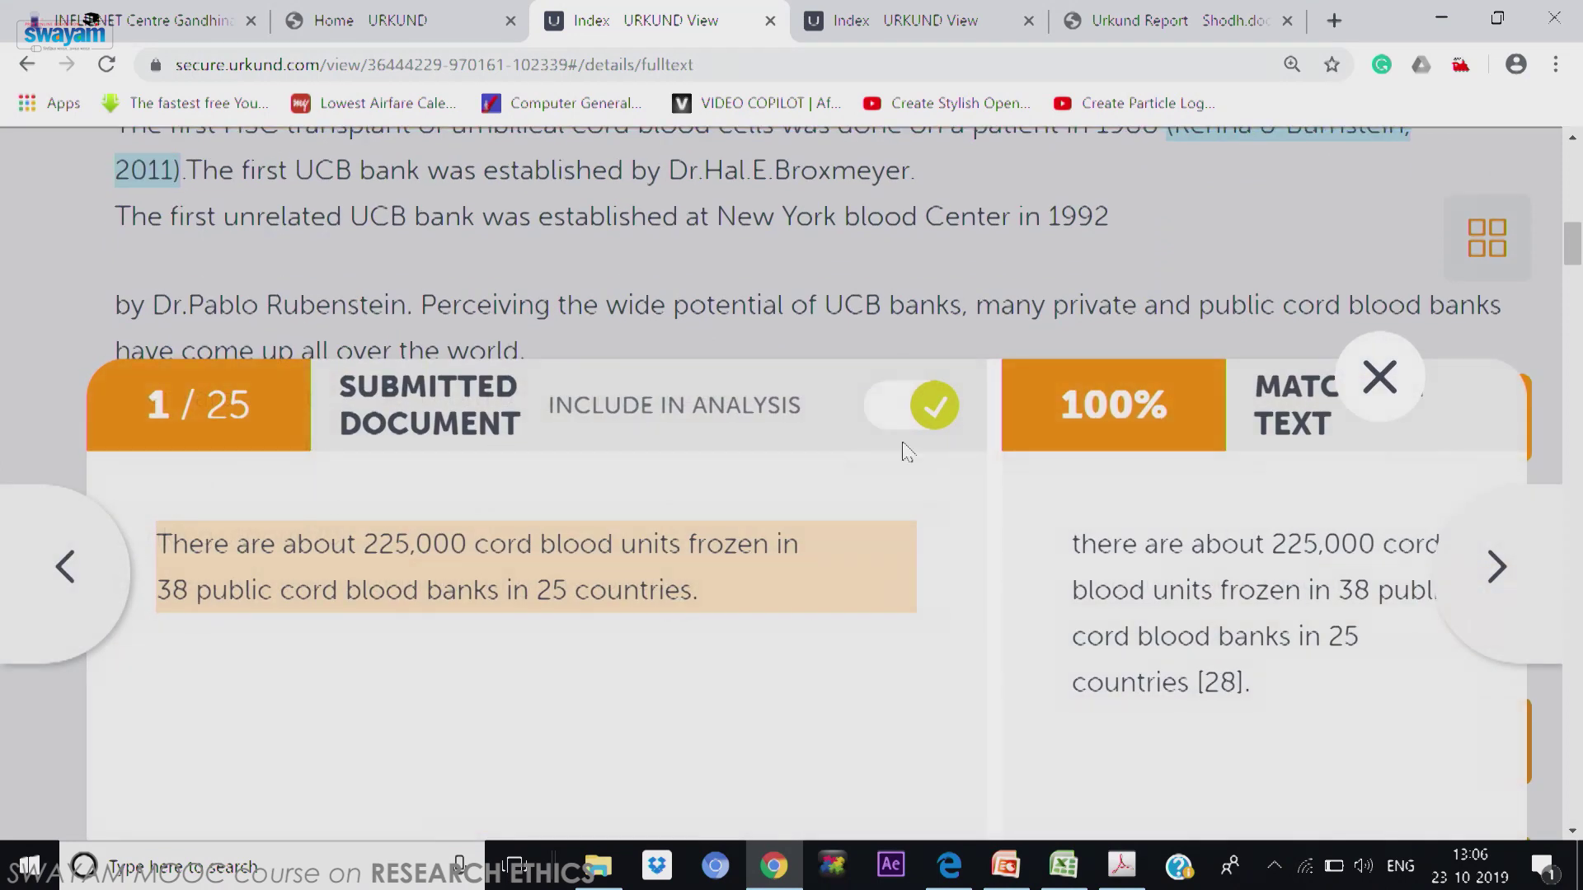
click(881, 416)
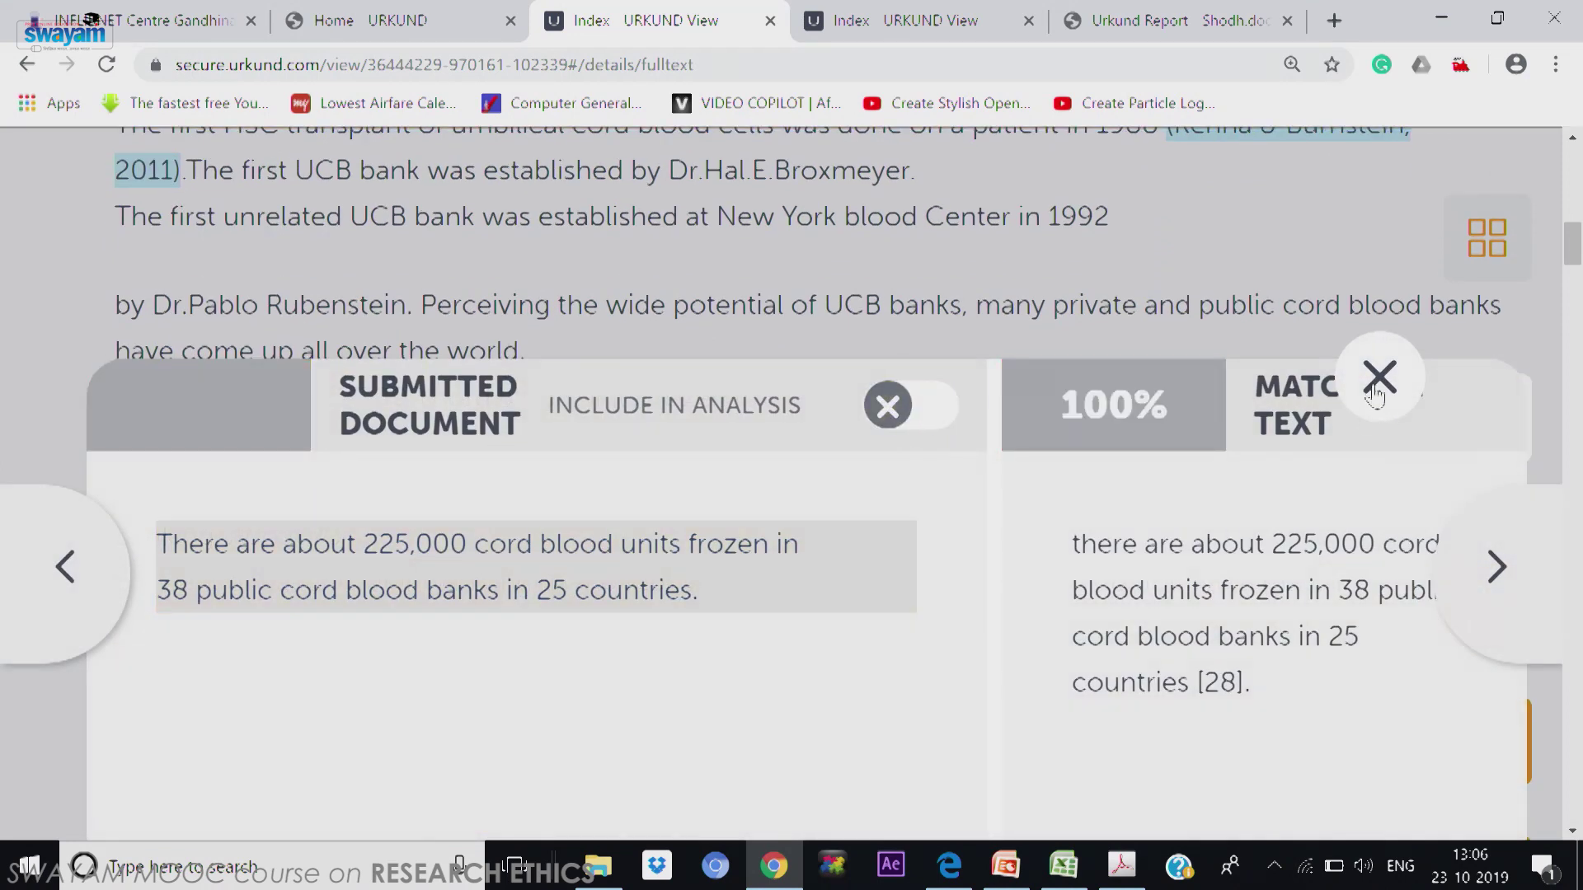
click(1375, 394)
drag(1575, 247, 1577, 169)
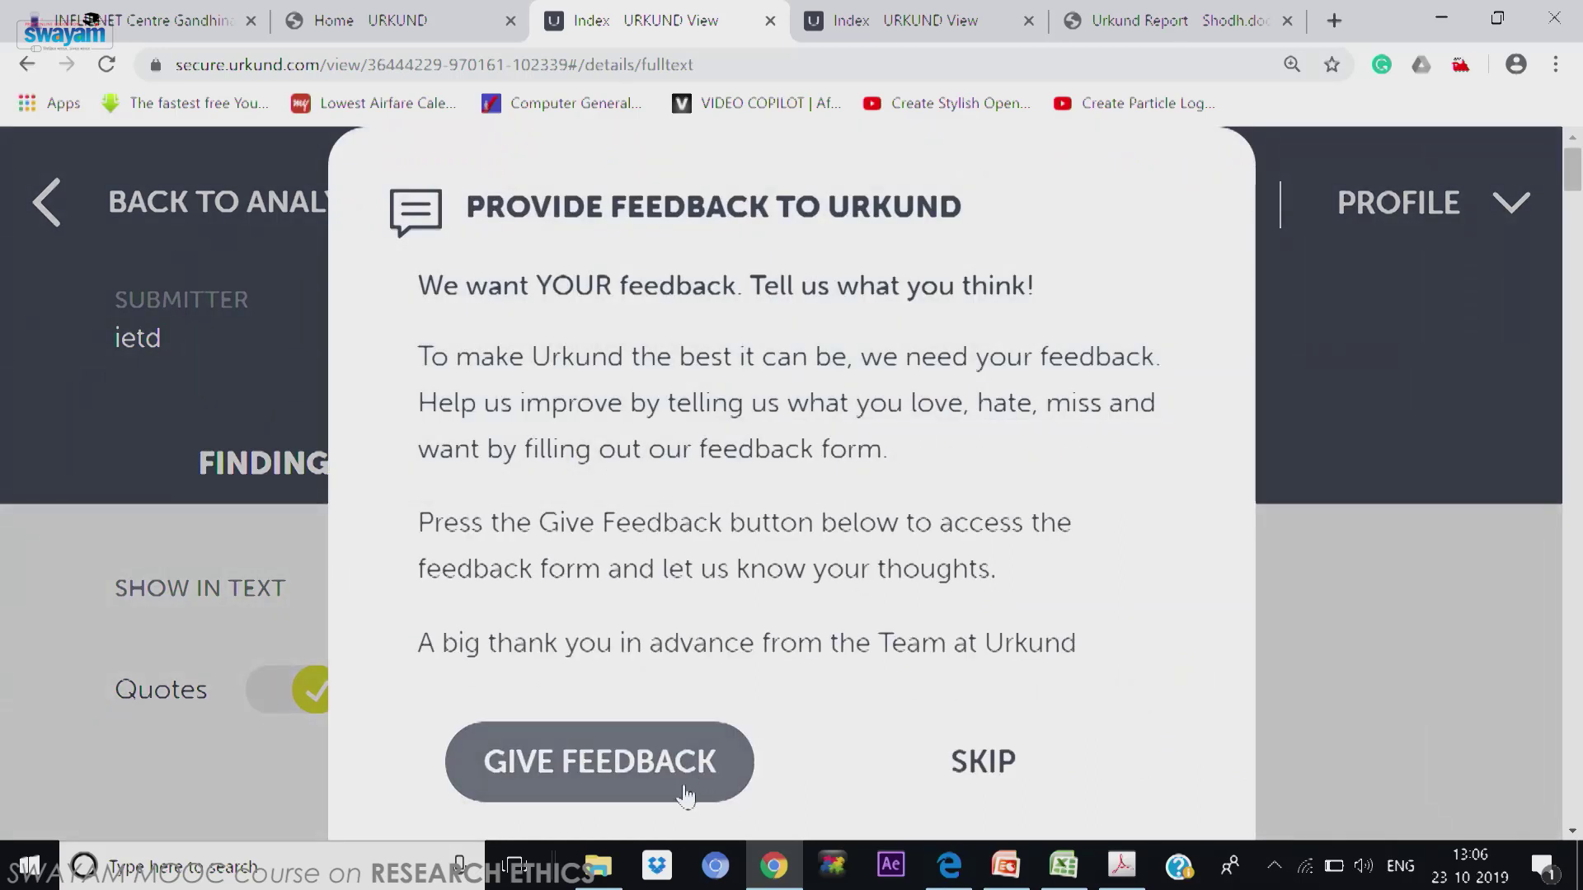
Step: Skip the Urkund feedback prompt to return to the Paper urkund.docx report at 29% similarity
click(1020, 758)
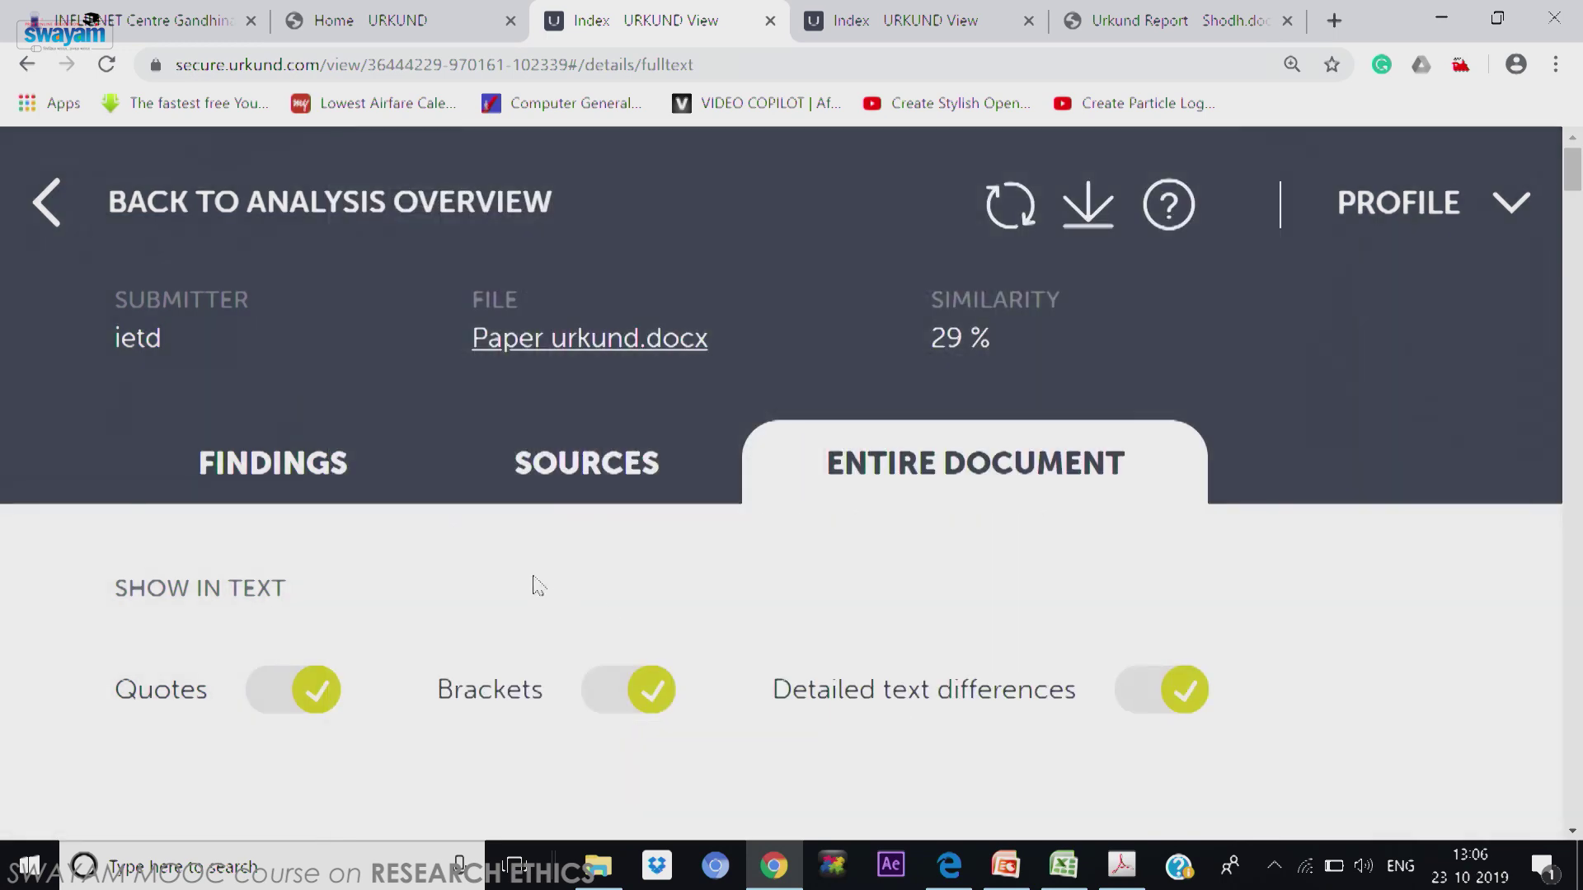